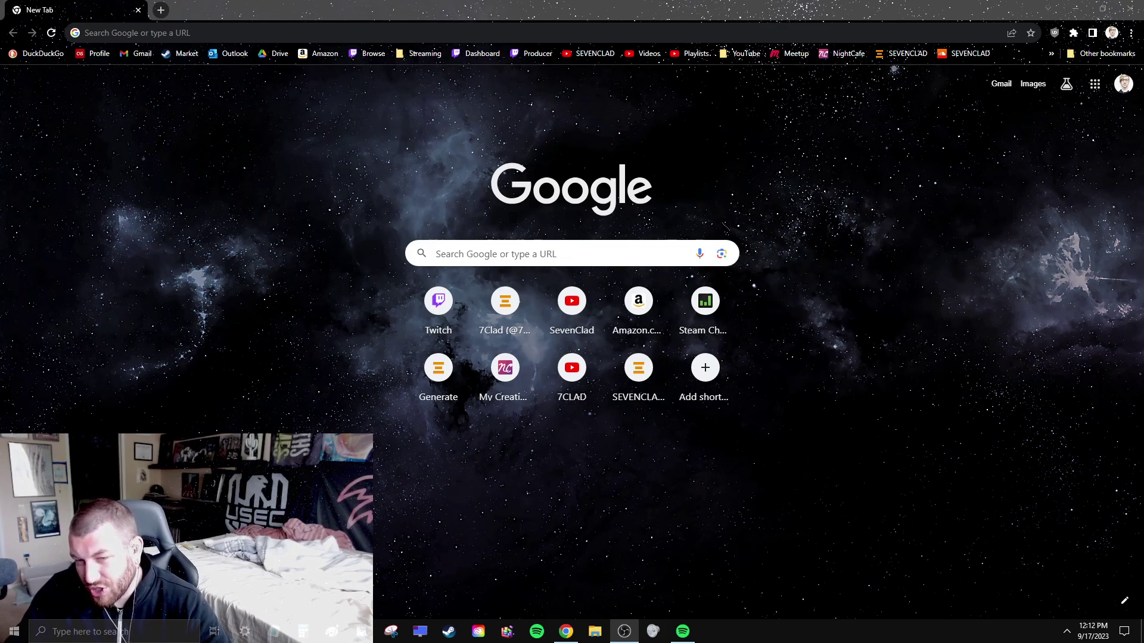
Search Google for 'ace emulator' and open the emulator.ac home page from the top result.
{"action": "left_click", "coordinate": [574, 256]}
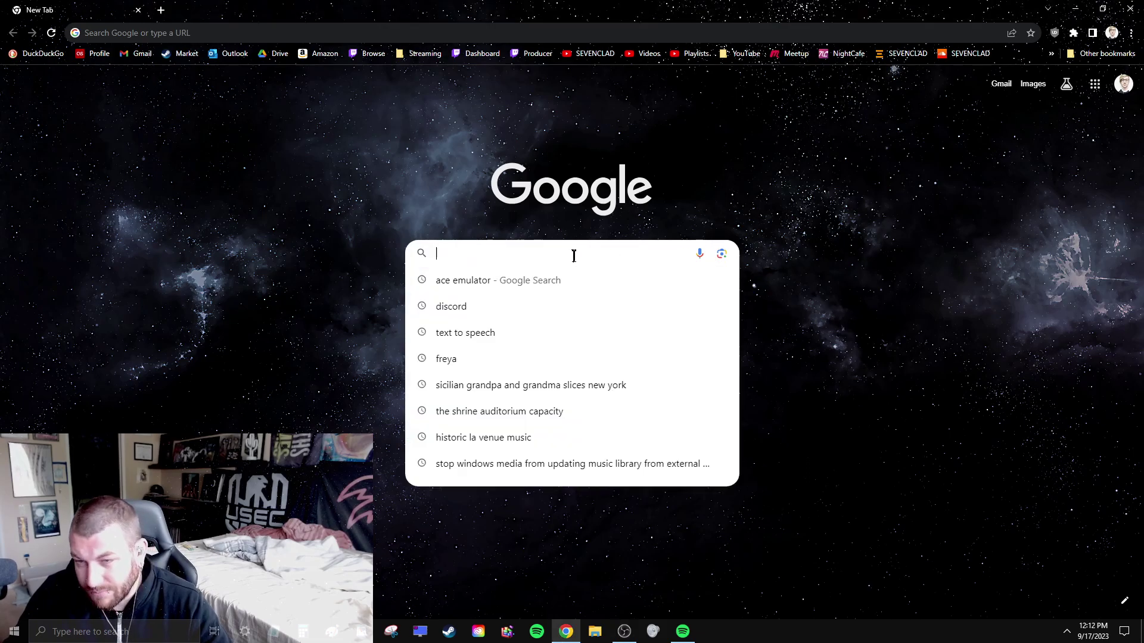
{"action": "type", "text": "ace emulator"}
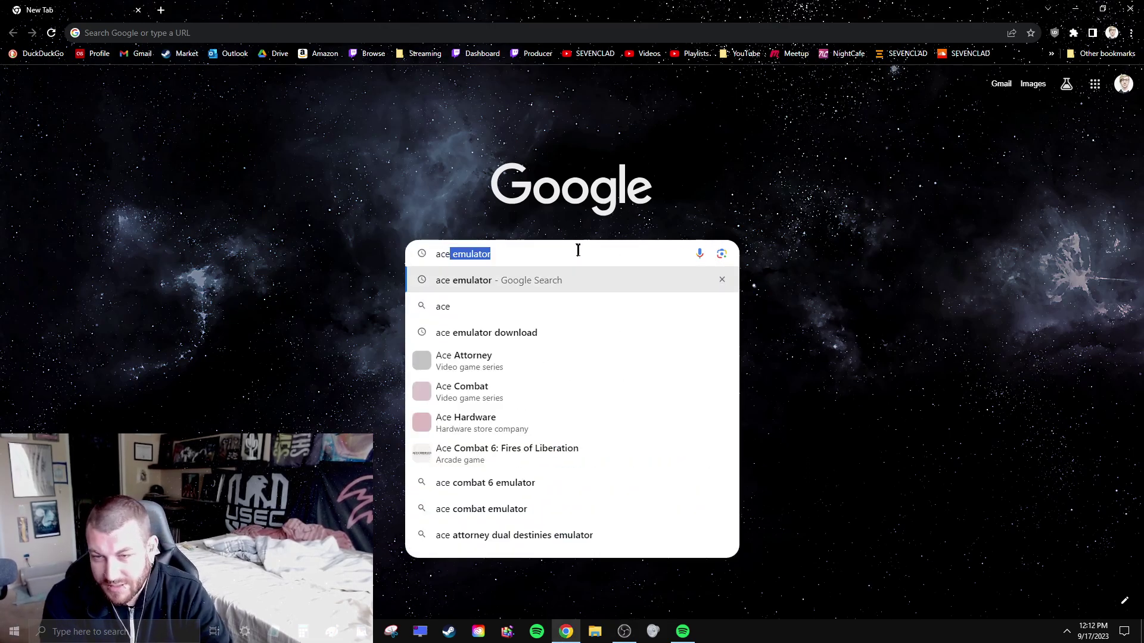
{"action": "key", "text": "Return"}
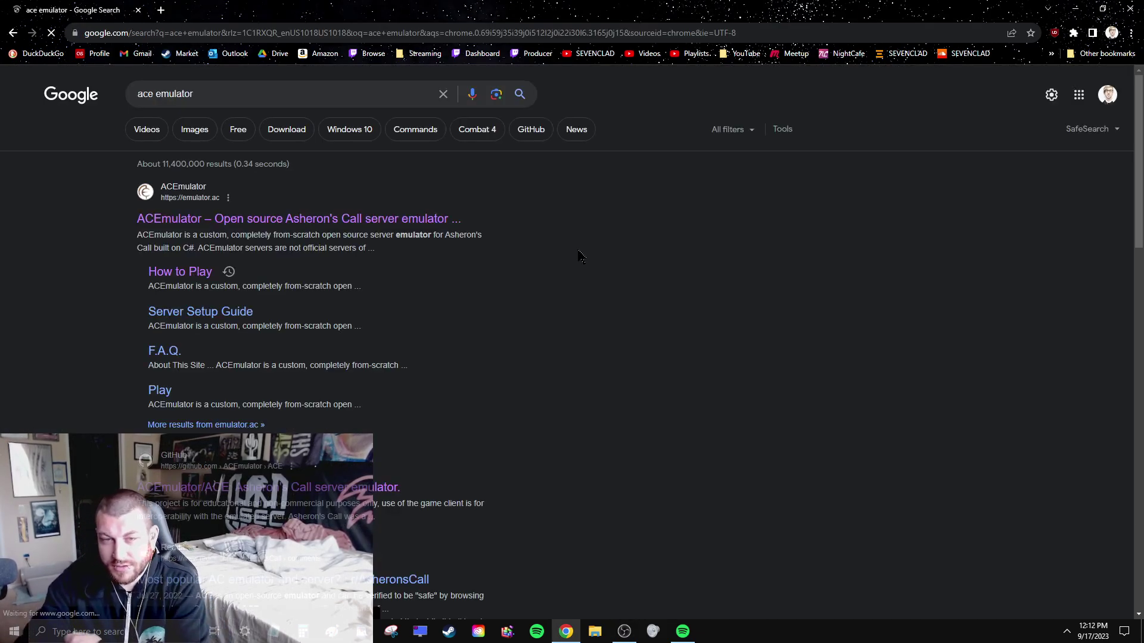
{"action": "left_click", "coordinate": [245, 220]}
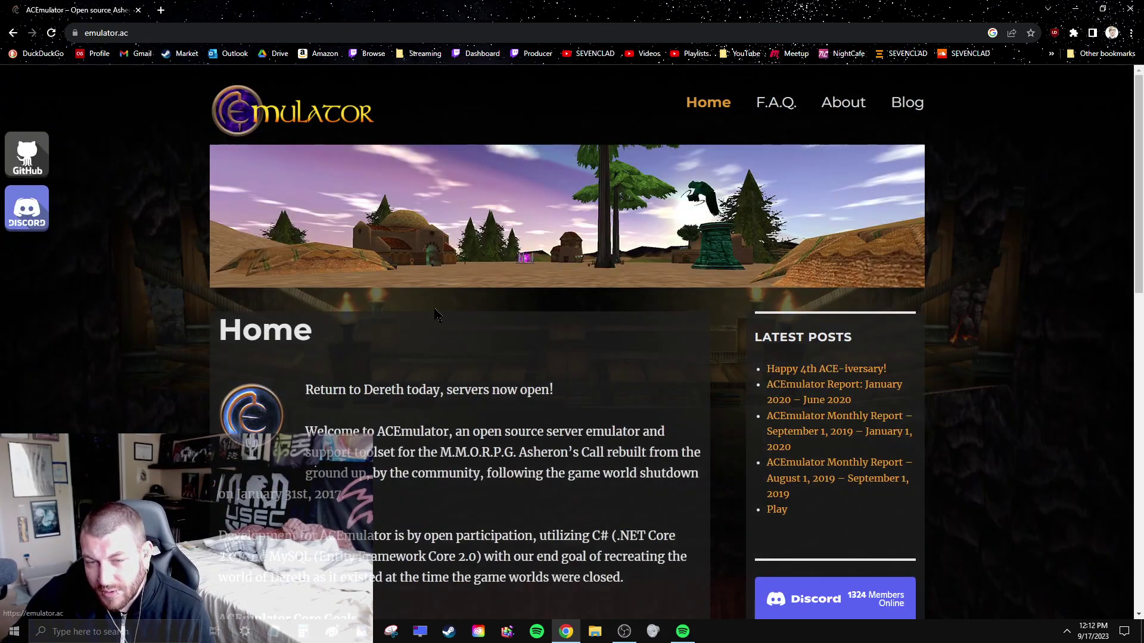
Browse the ACEmulator home page, then reload it.
{"action": "scroll", "coordinate": [429, 314], "scroll_direction": "down", "scroll_amount": 7}
{"action": "scroll", "coordinate": [428, 314], "scroll_direction": "up", "scroll_amount": 8}
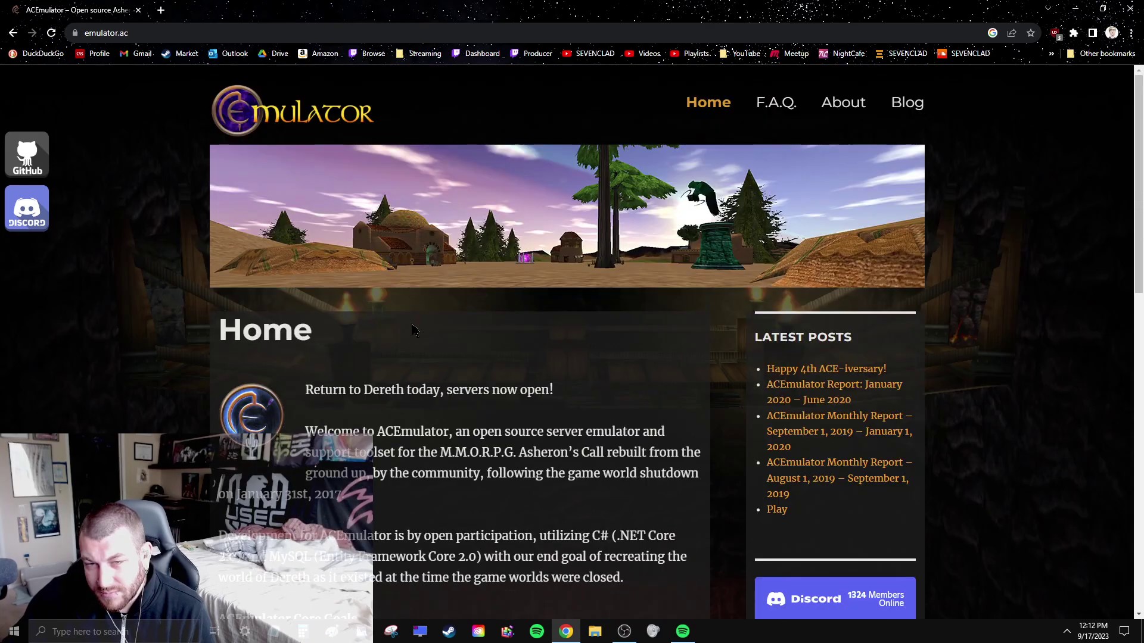
{"action": "scroll", "coordinate": [445, 331], "scroll_direction": "down", "scroll_amount": 10}
{"action": "scroll", "coordinate": [446, 331], "scroll_direction": "up", "scroll_amount": 10}
{"action": "scroll", "coordinate": [448, 338], "scroll_direction": "down", "scroll_amount": 10}
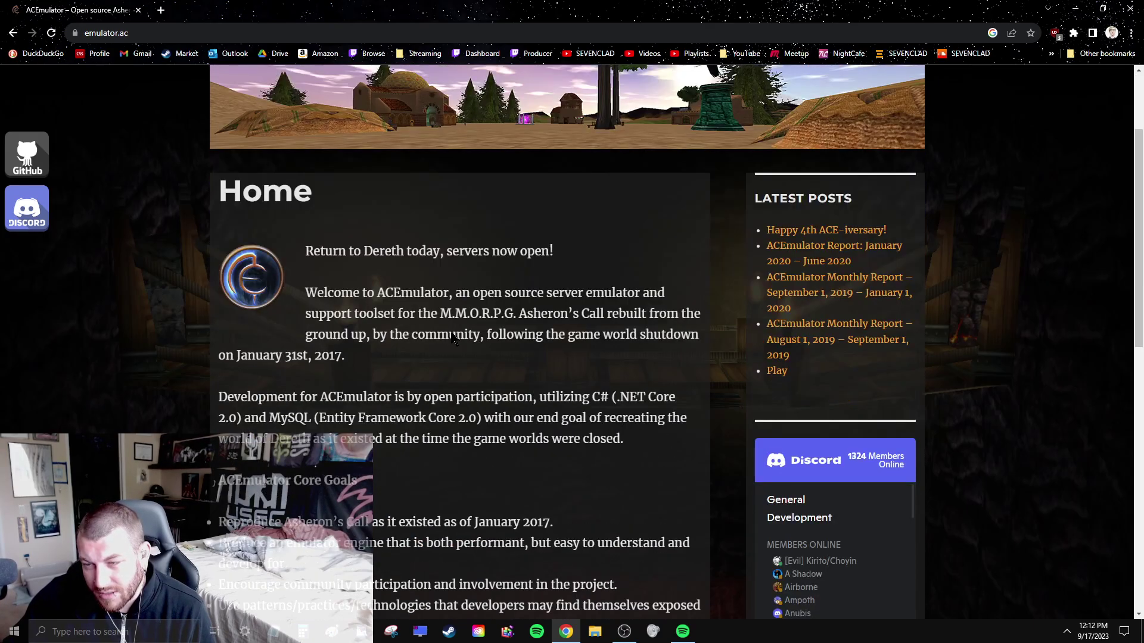
{"action": "scroll", "coordinate": [450, 345], "scroll_direction": "down", "scroll_amount": 5}
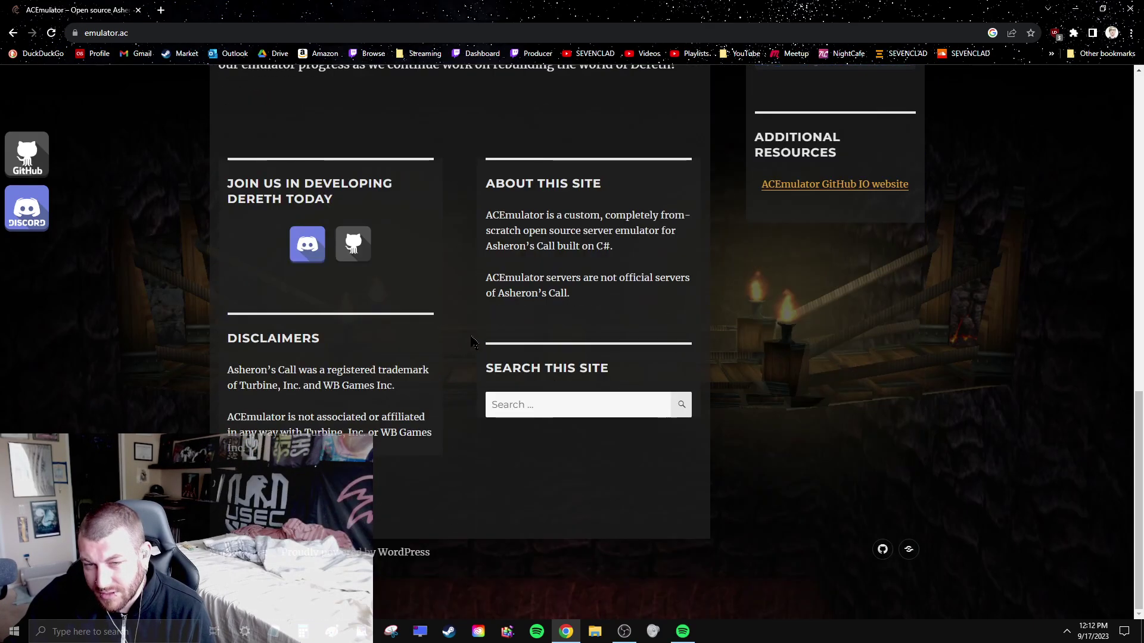
{"action": "scroll", "coordinate": [453, 340], "scroll_direction": "up", "scroll_amount": 15}
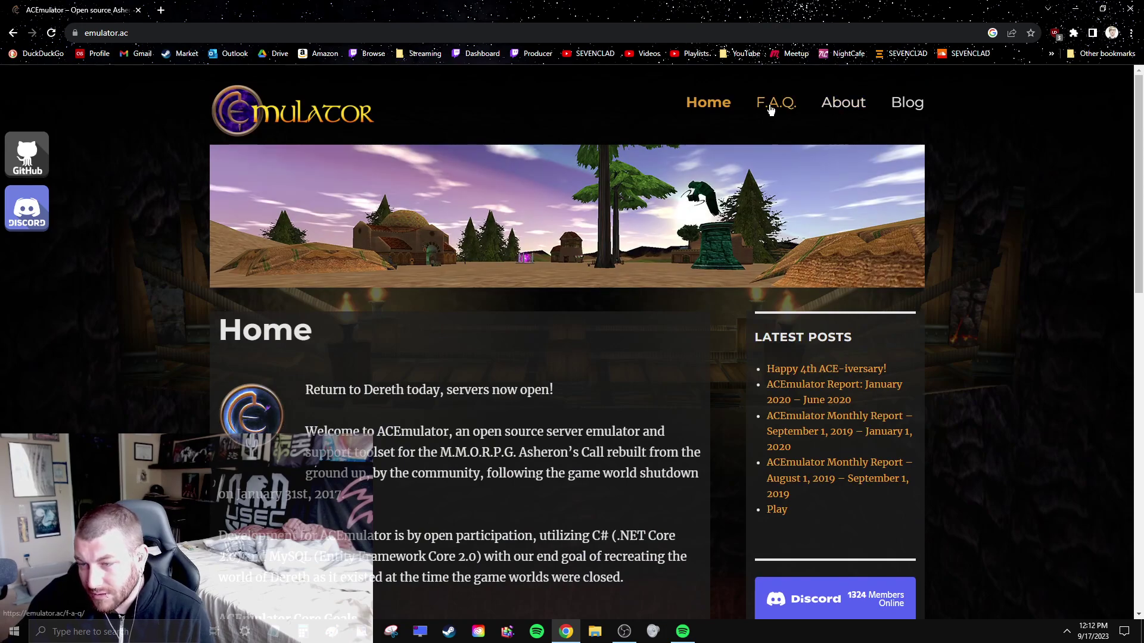
{"action": "scroll", "coordinate": [492, 417], "scroll_direction": "down", "scroll_amount": 5}
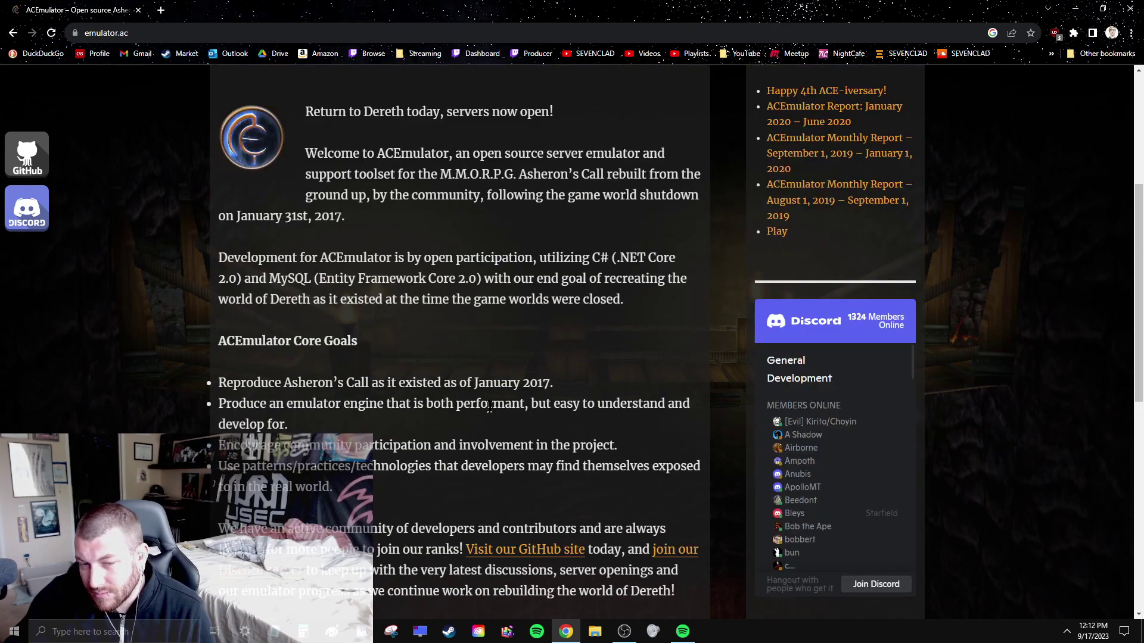
{"action": "scroll", "coordinate": [532, 442], "scroll_direction": "down", "scroll_amount": 2}
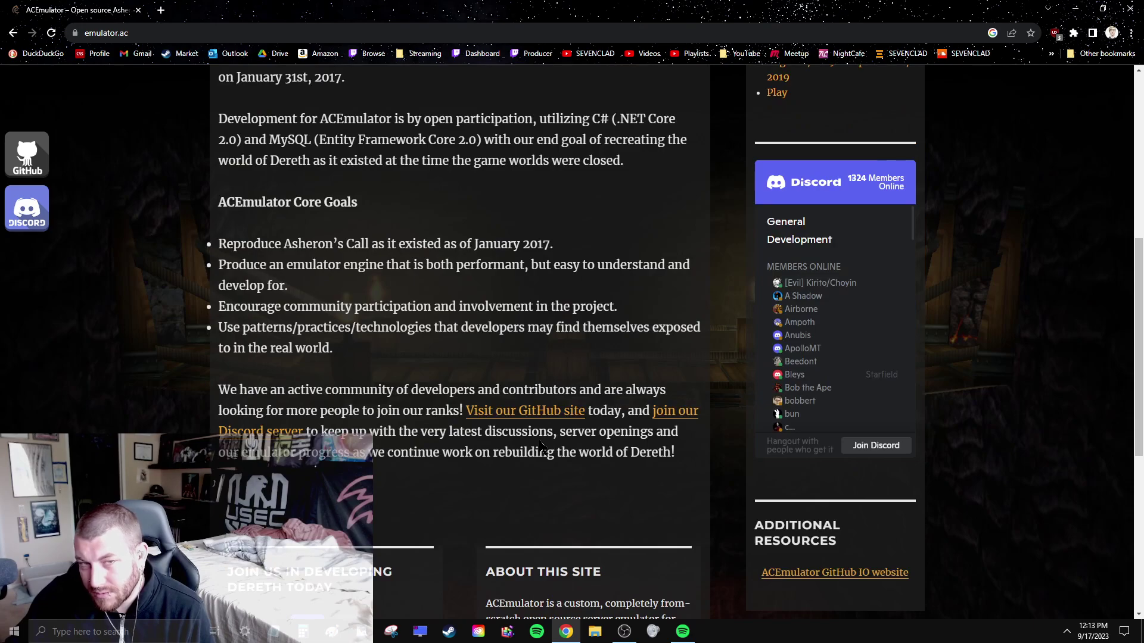
{"action": "scroll", "coordinate": [549, 438], "scroll_direction": "down", "scroll_amount": 4}
{"action": "scroll", "coordinate": [554, 417], "scroll_direction": "up", "scroll_amount": 10}
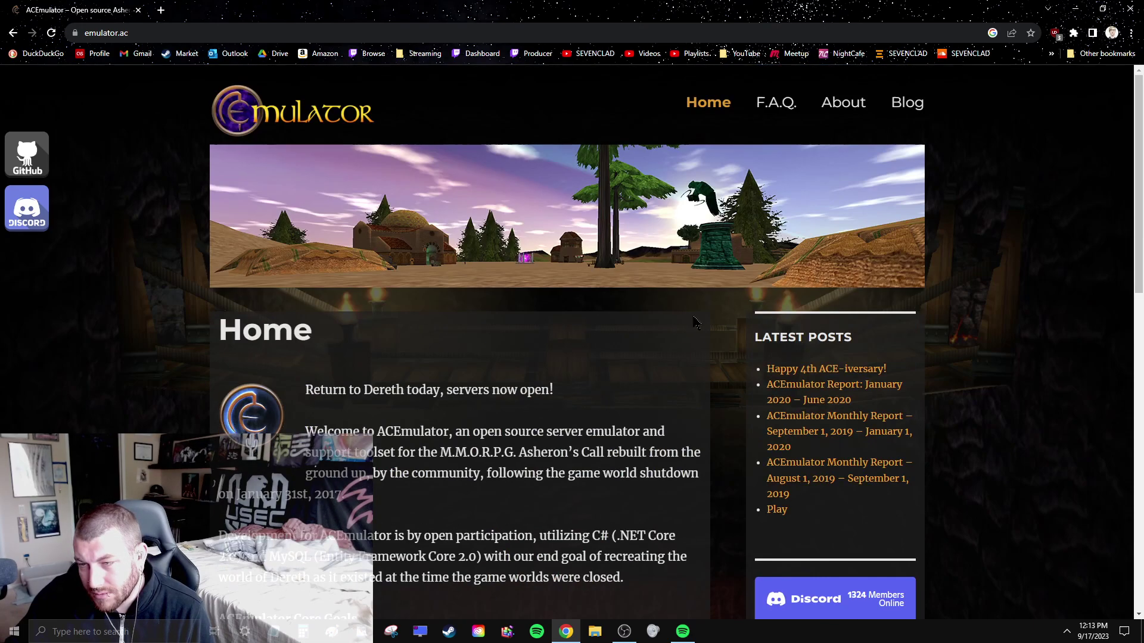
{"action": "left_click", "coordinate": [719, 105]}
Open the How to Play guide through F.A.Q. and scroll to the installer download steps.
{"action": "left_click", "coordinate": [777, 108]}
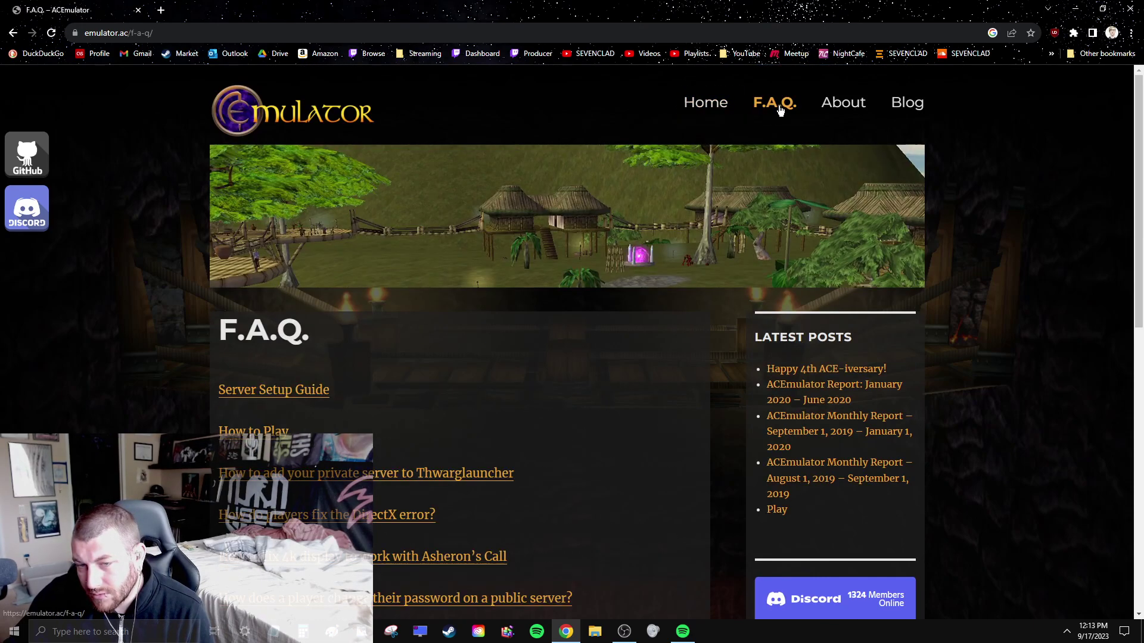
{"action": "left_click", "coordinate": [271, 431]}
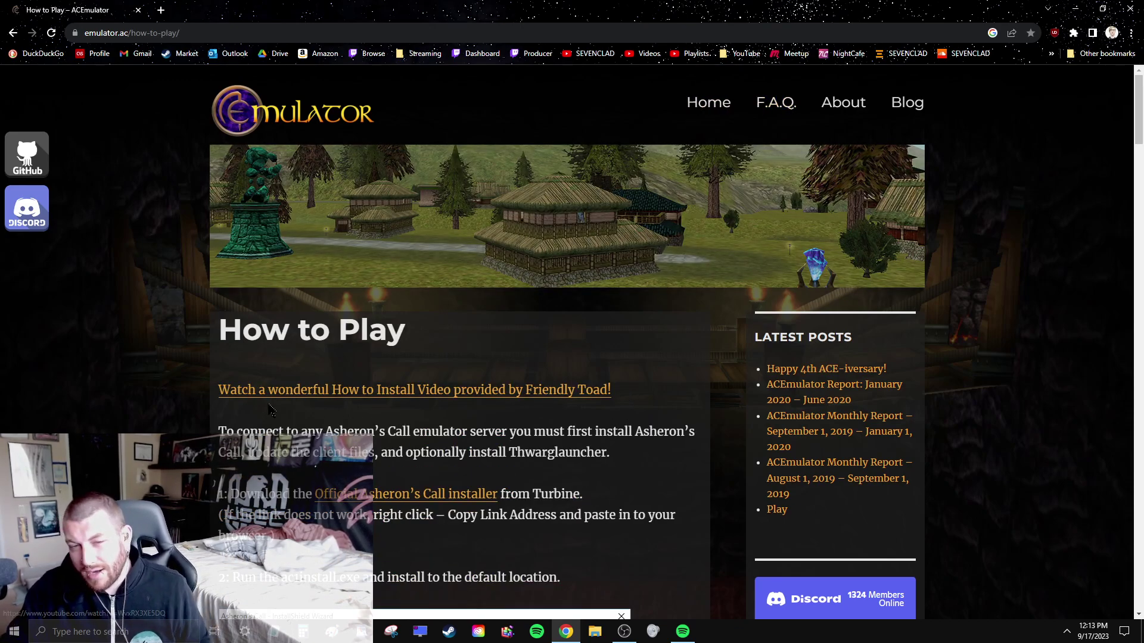
{"action": "scroll", "coordinate": [272, 411], "scroll_direction": "down", "scroll_amount": 4}
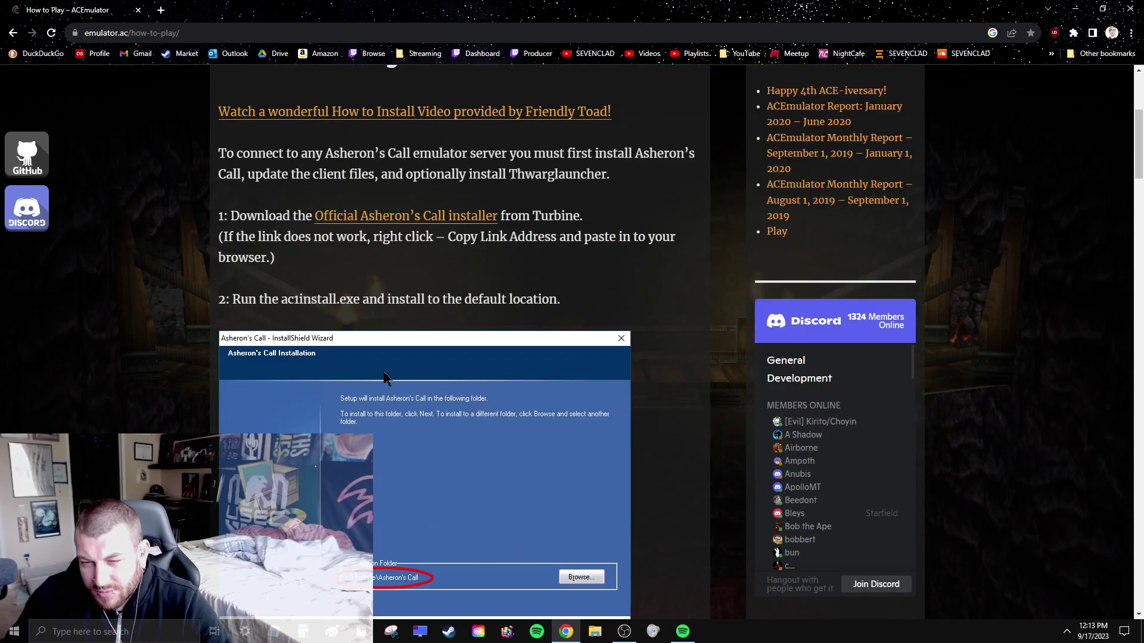
{"action": "scroll", "coordinate": [317, 241], "scroll_direction": "up", "scroll_amount": 4}
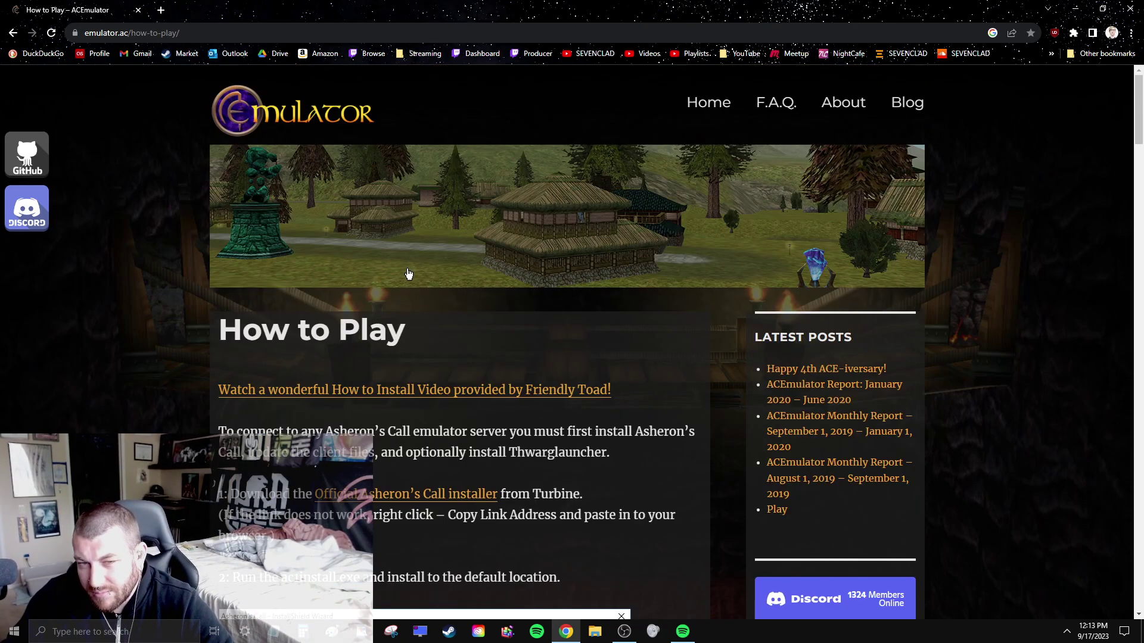
{"action": "scroll", "coordinate": [324, 262], "scroll_direction": "down", "scroll_amount": 4}
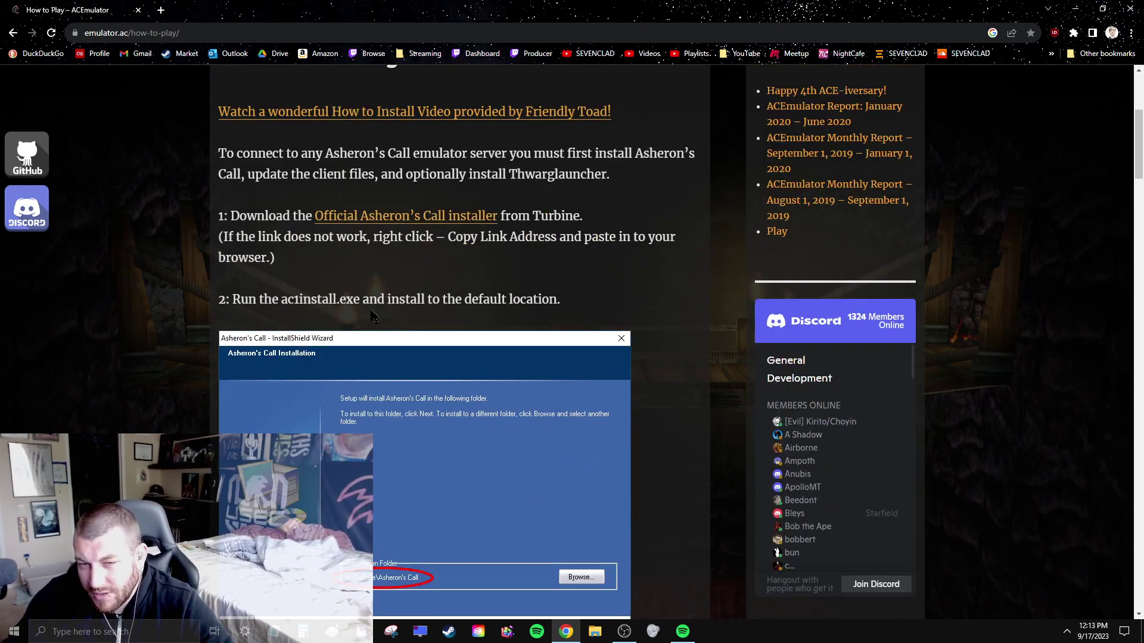
{"action": "left_click", "coordinate": [14, 631]}
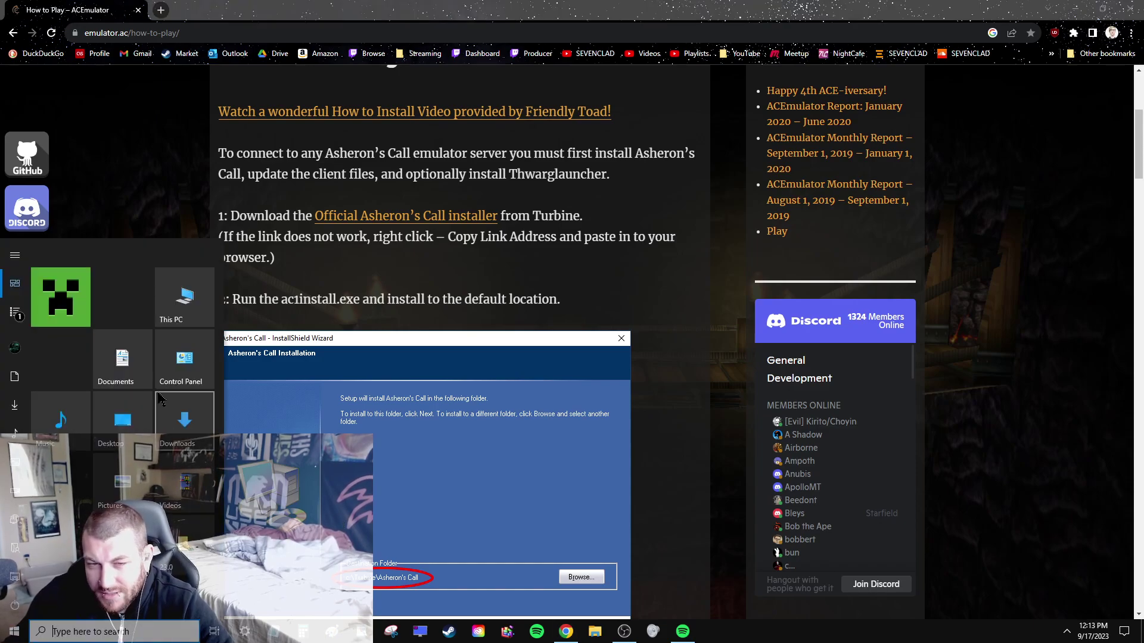
{"action": "left_click", "coordinate": [184, 420]}
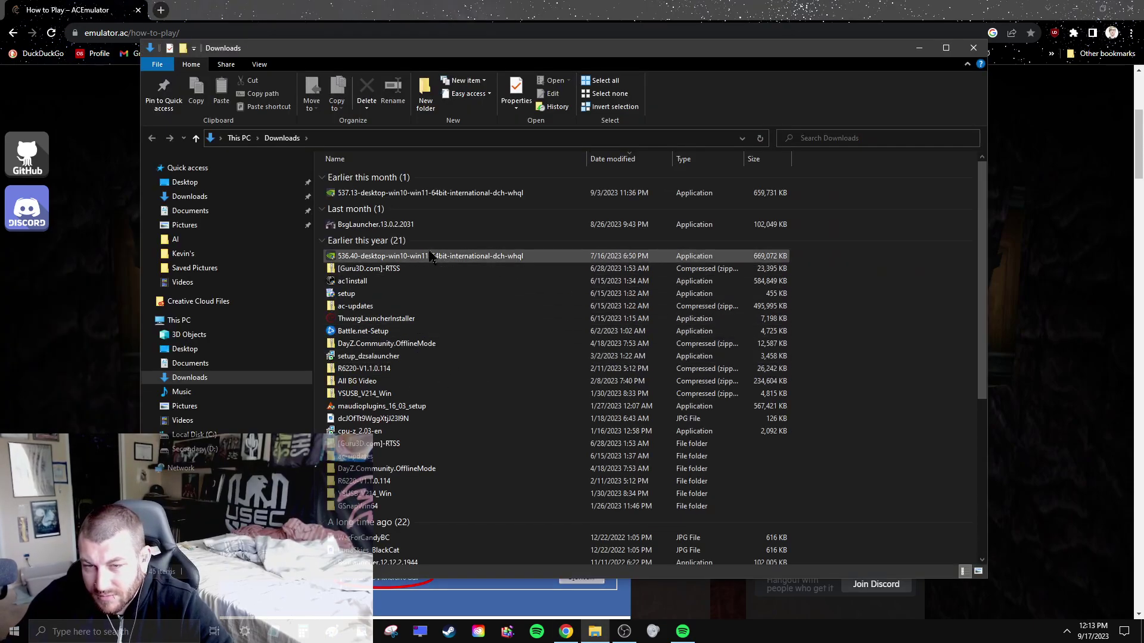
{"action": "left_click", "coordinate": [361, 283]}
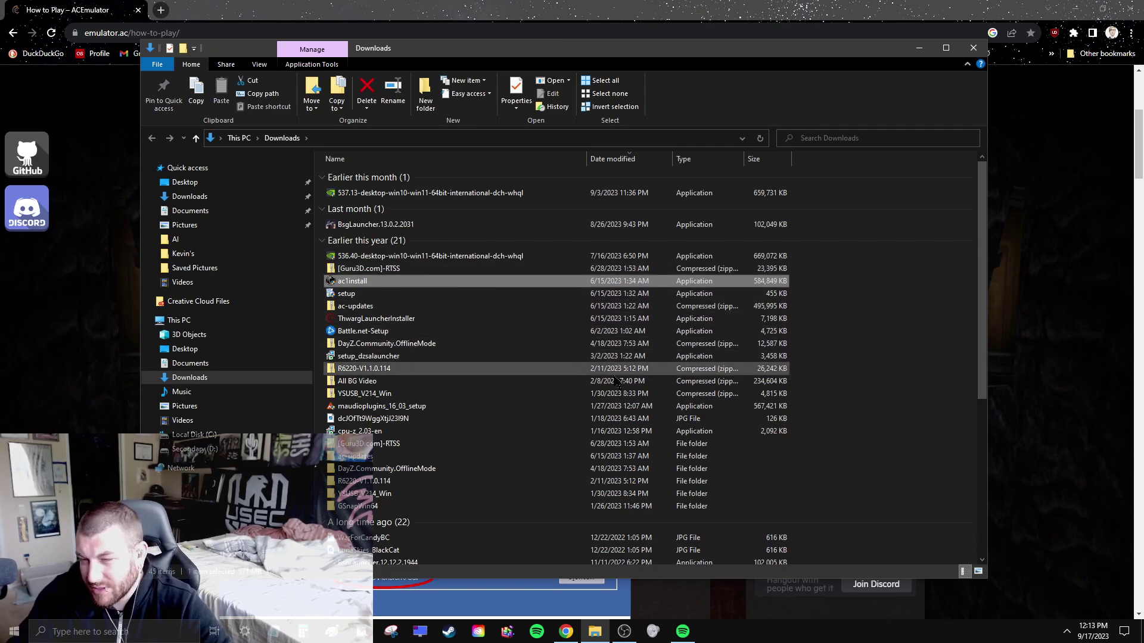
Return to the How to Play guide and scroll to the End of Retail client files steps.
{"action": "left_click", "coordinate": [1057, 345]}
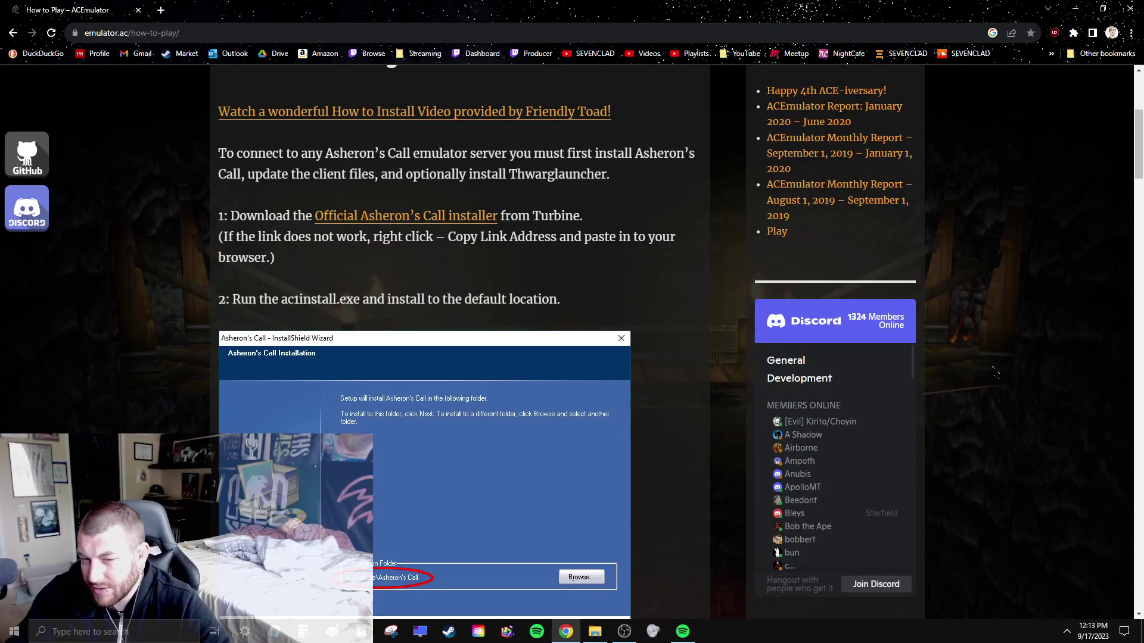
{"action": "scroll", "coordinate": [526, 325], "scroll_direction": "down", "scroll_amount": 7}
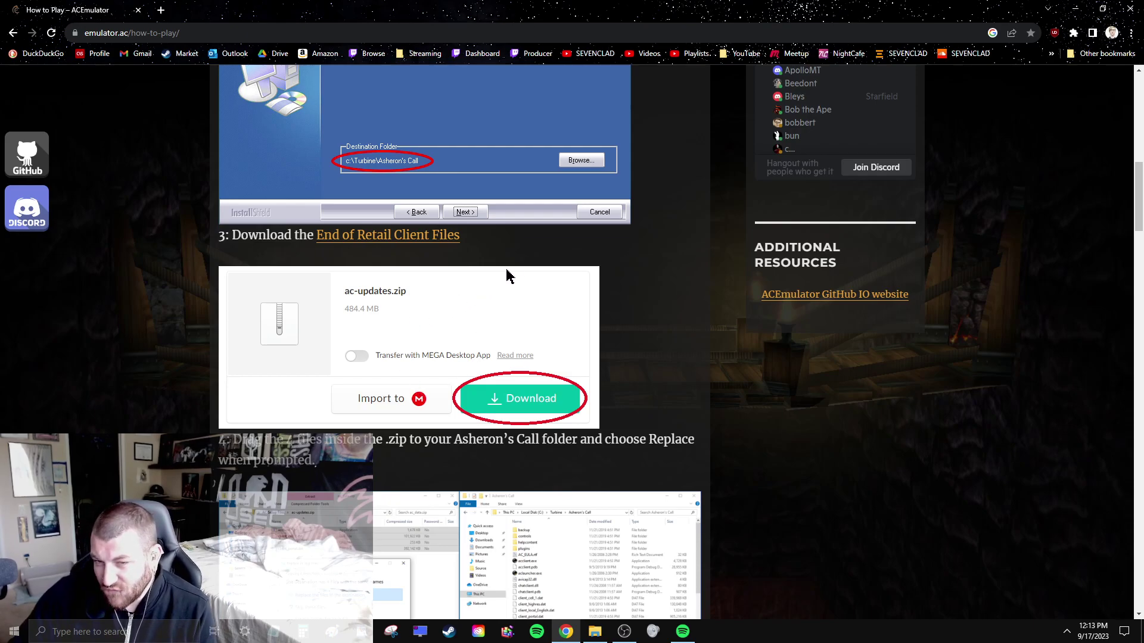
{"action": "scroll", "coordinate": [477, 262], "scroll_direction": "up", "scroll_amount": 10}
{"action": "scroll", "coordinate": [417, 280], "scroll_direction": "down", "scroll_amount": 7}
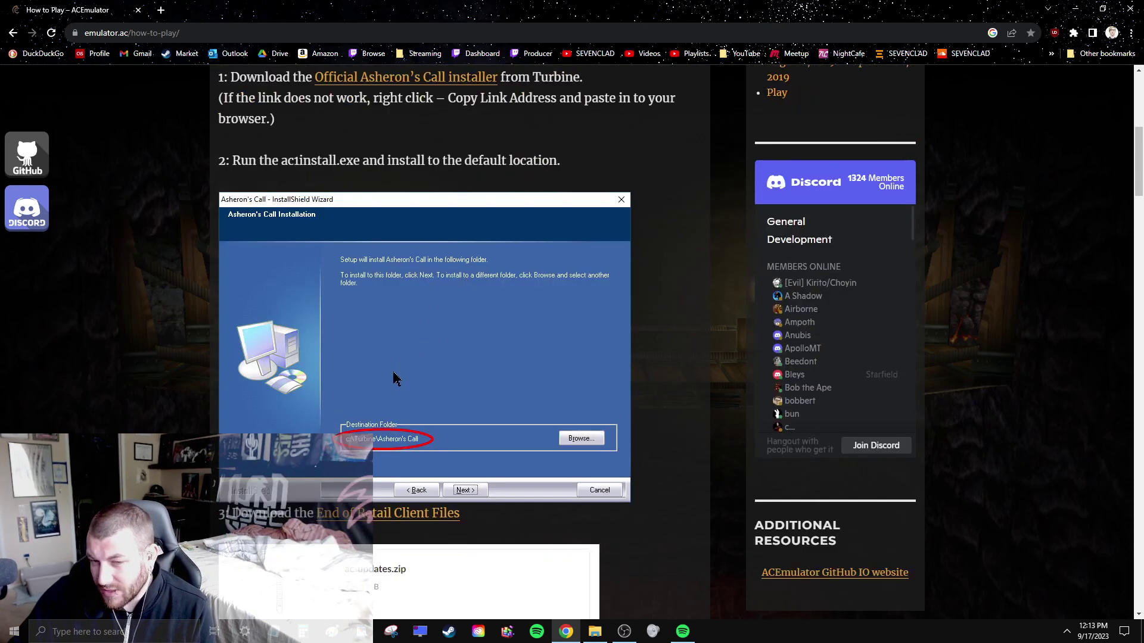
{"action": "scroll", "coordinate": [417, 357], "scroll_direction": "down", "scroll_amount": 5}
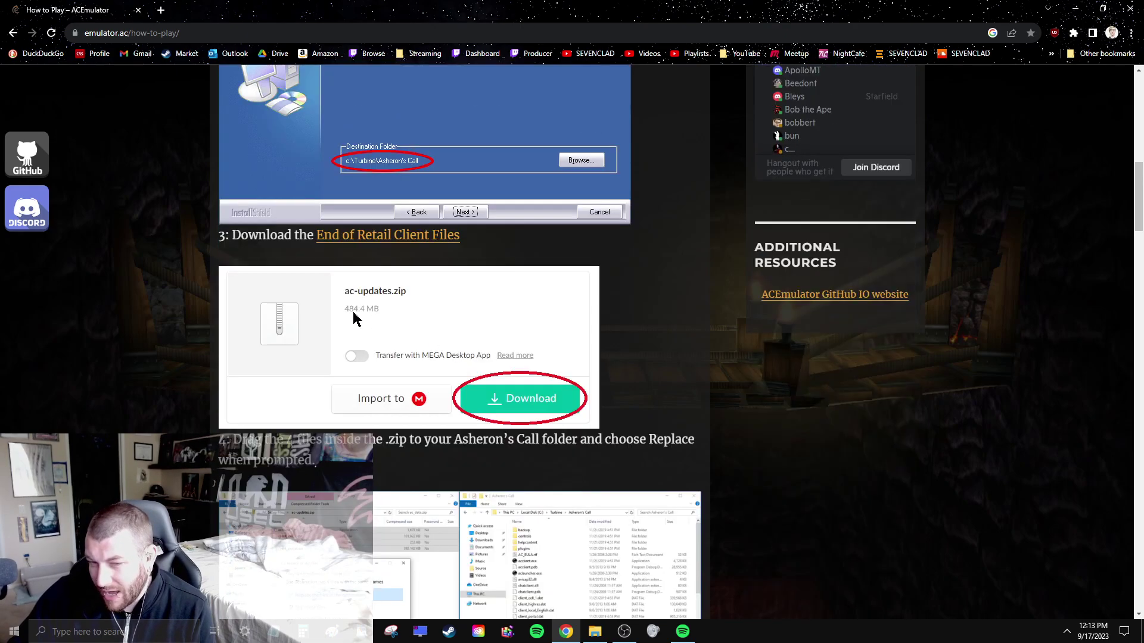
{"action": "scroll", "coordinate": [364, 336], "scroll_direction": "down", "scroll_amount": 2}
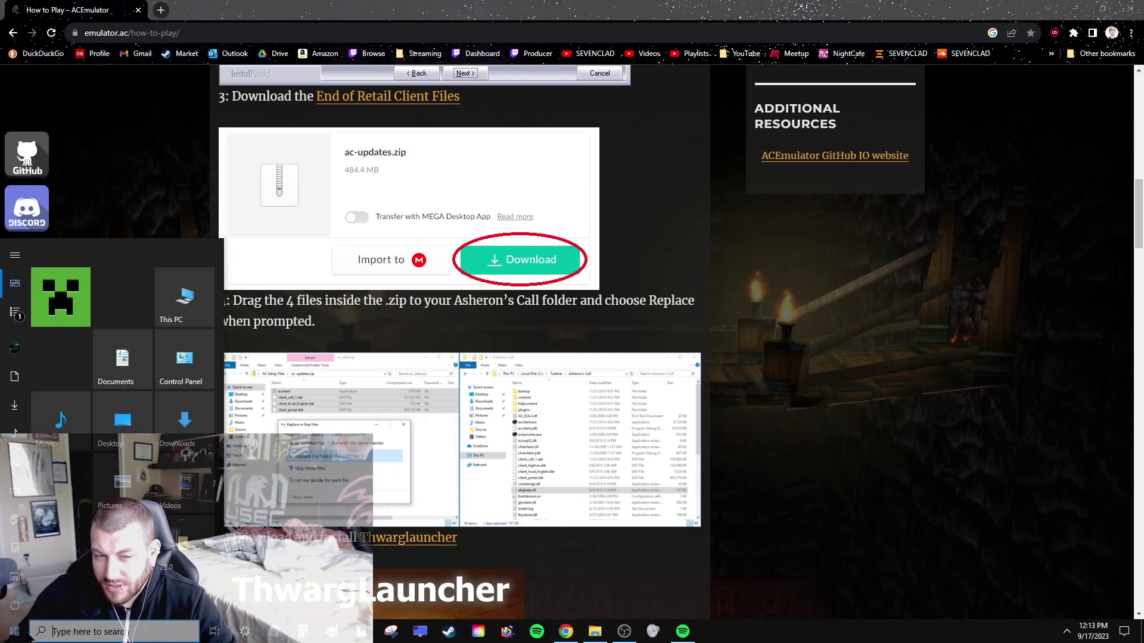
Highlight the step 4 file-copy instructions, then open the Downloads folder showing the ac-updates zip.
{"action": "left_click_drag", "start_coordinate": [601, 291], "coordinate": [632, 307]}
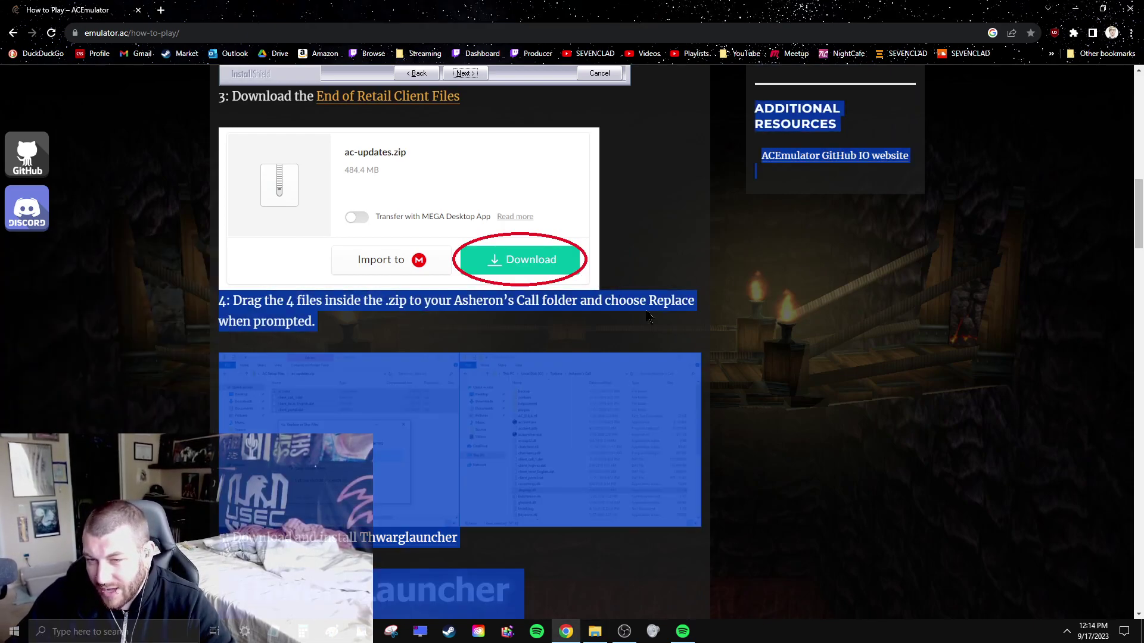
{"action": "left_click", "coordinate": [652, 318]}
{"action": "left_click", "coordinate": [14, 631]}
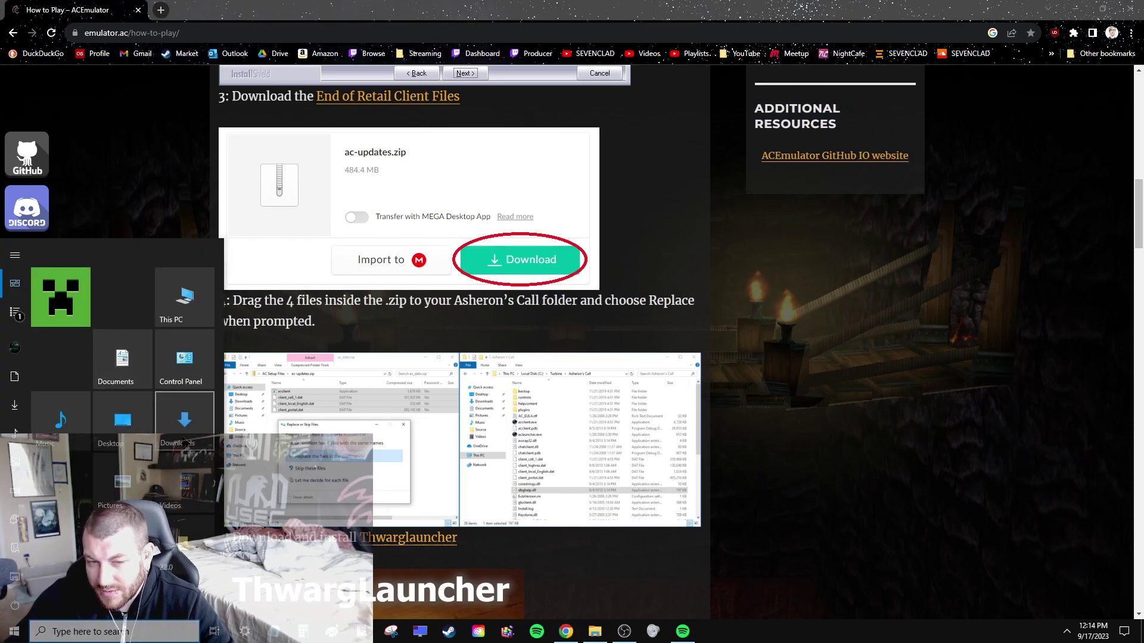
{"action": "left_click", "coordinate": [184, 418]}
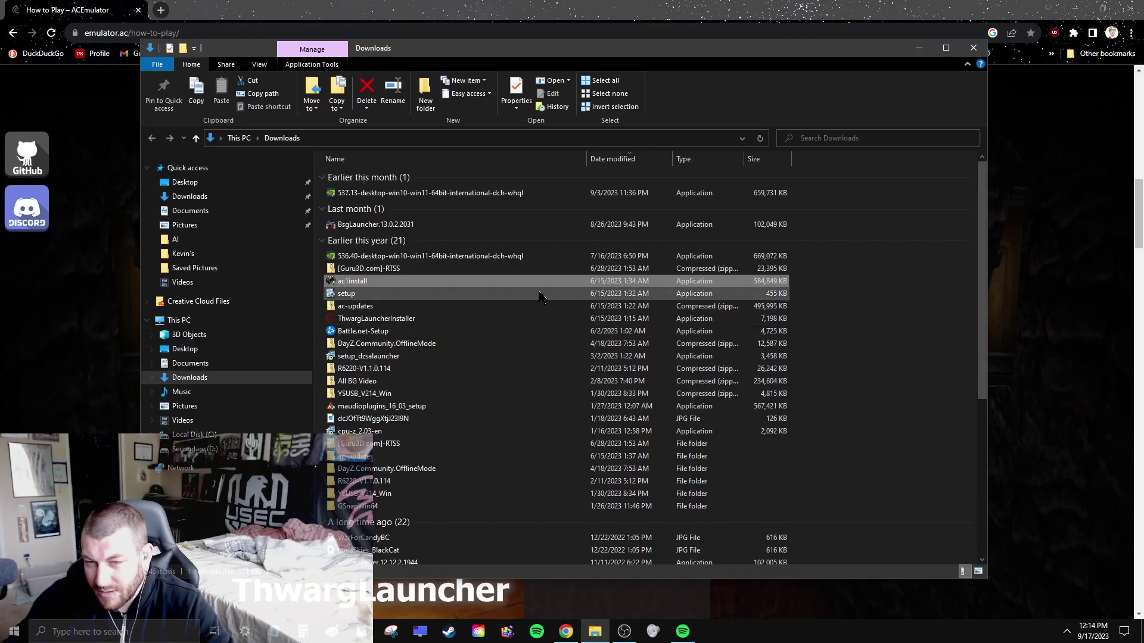
Open the ac-updates zip to view its four client files, plus a new This PC window.
{"action": "double_click", "coordinate": [361, 307]}
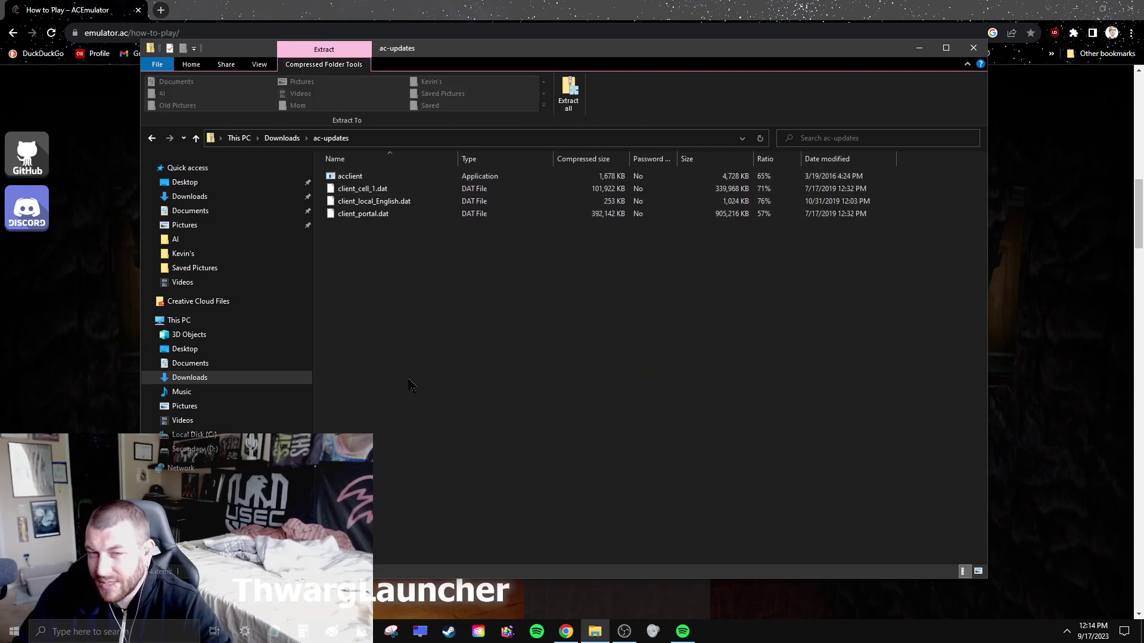
{"action": "left_click", "coordinate": [14, 632]}
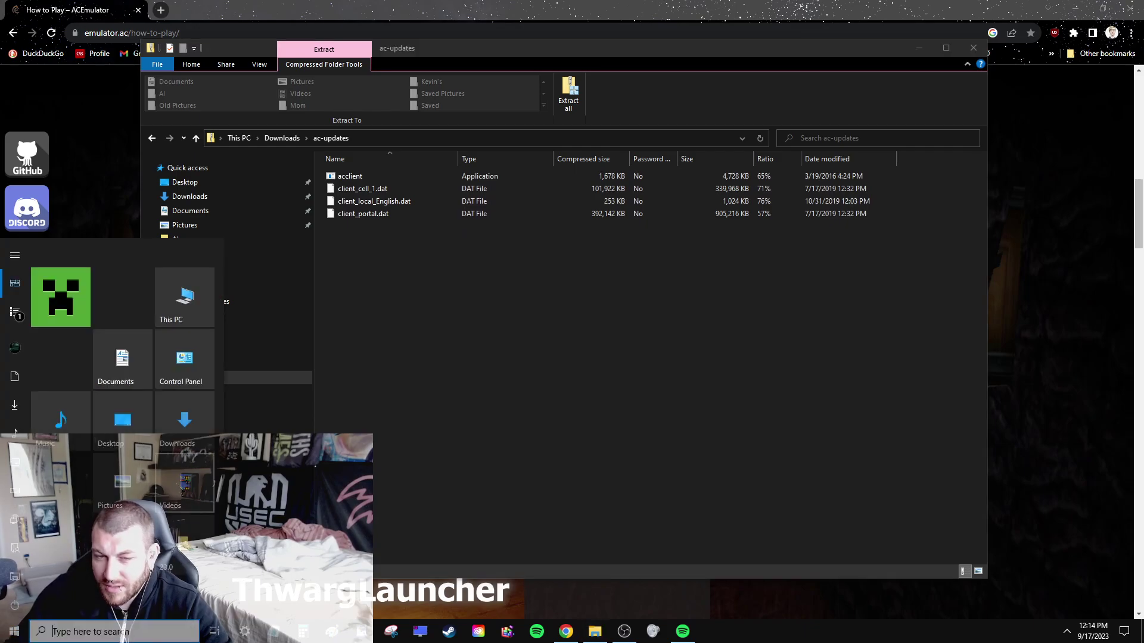
{"action": "left_click", "coordinate": [183, 305]}
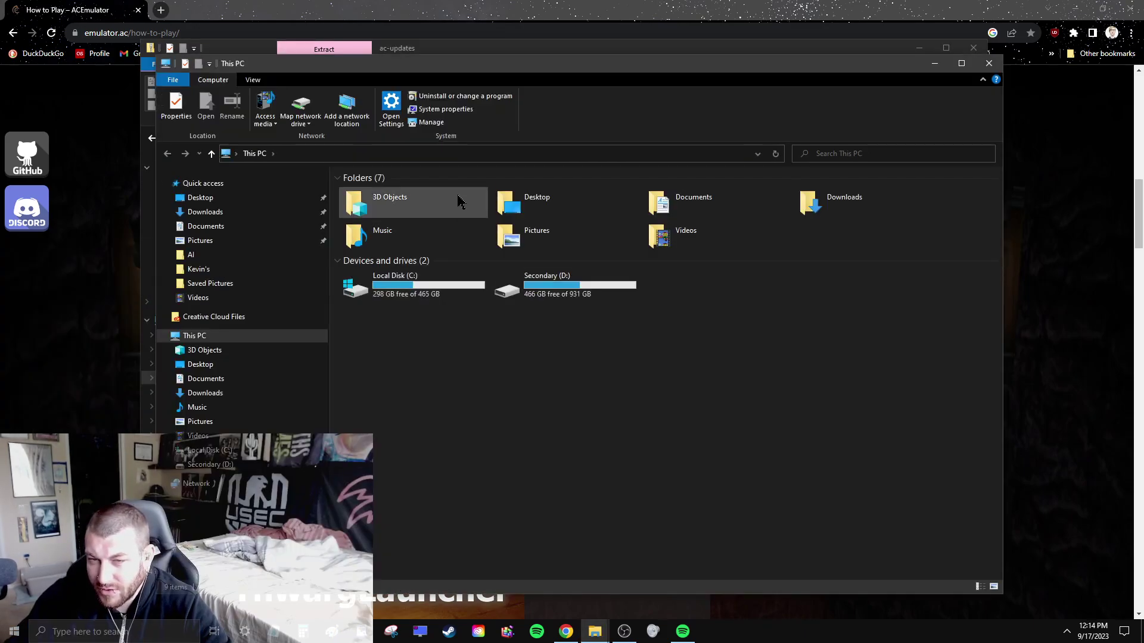
Browse to C:\Turbine\Asheron's Call and minimize that folder window.
{"action": "double_click", "coordinate": [432, 293]}
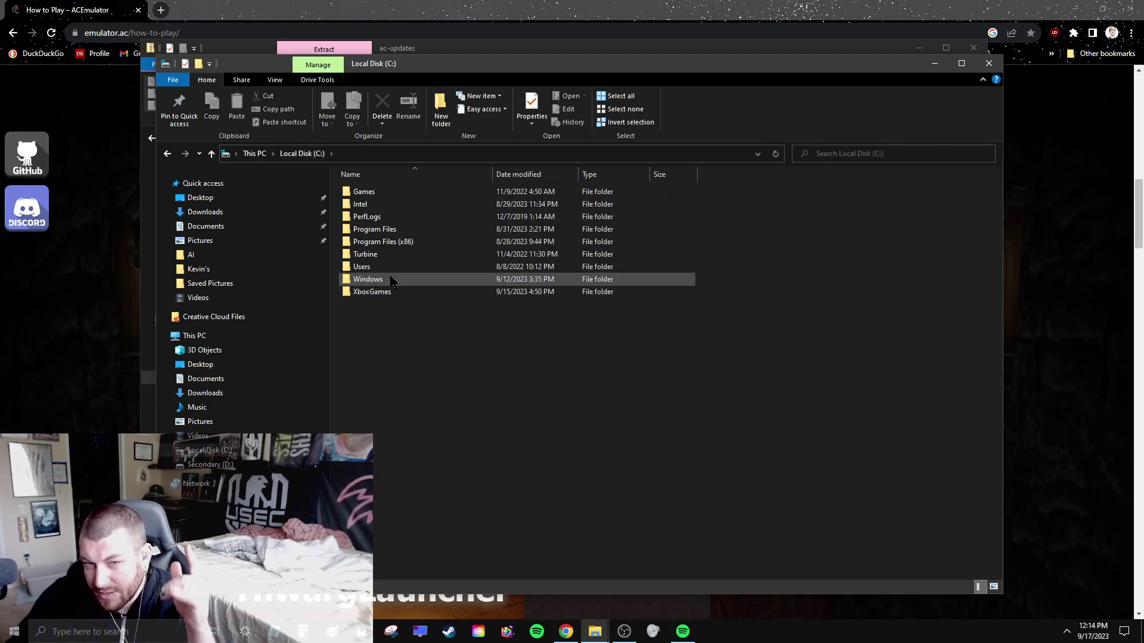
{"action": "double_click", "coordinate": [378, 256]}
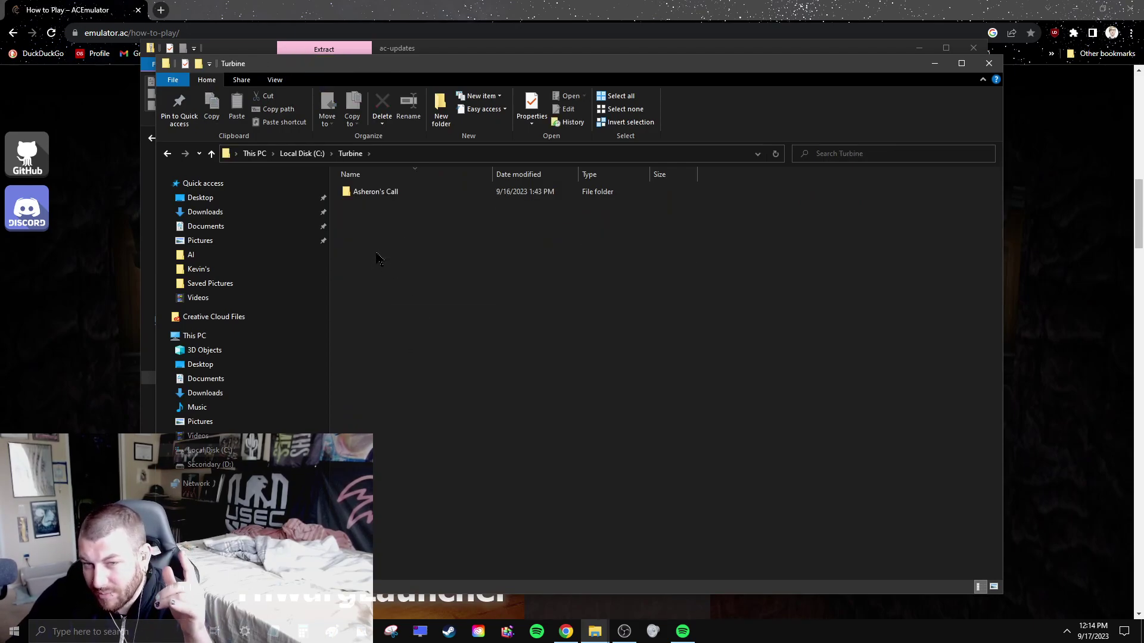
{"action": "double_click", "coordinate": [388, 194]}
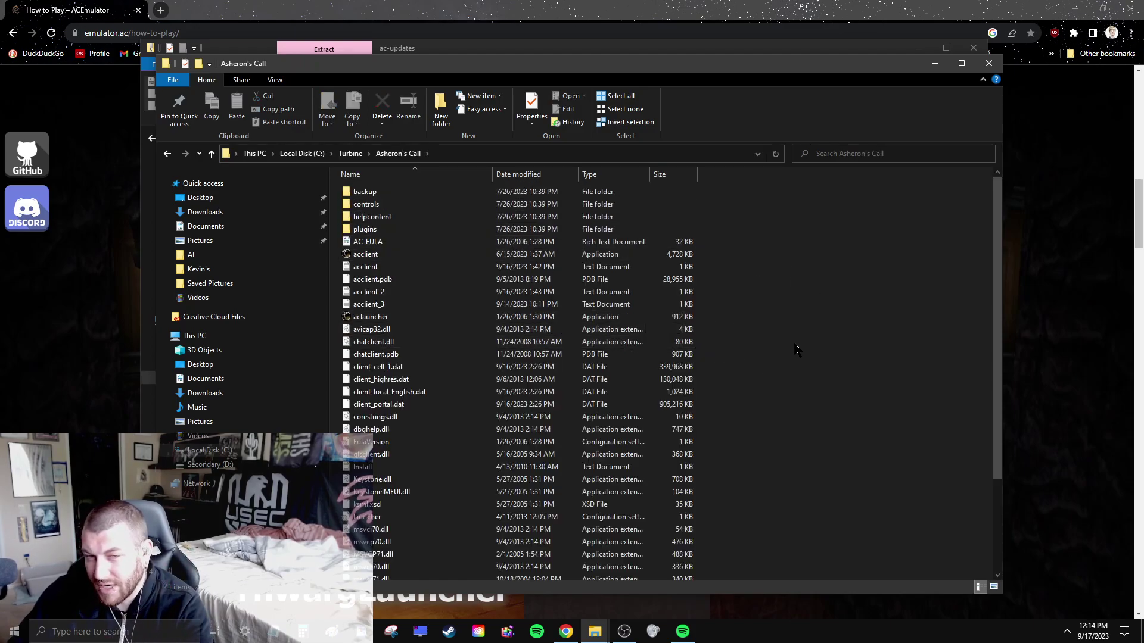
{"action": "scroll", "coordinate": [753, 309], "scroll_direction": "down", "scroll_amount": 3}
{"action": "scroll", "coordinate": [762, 375], "scroll_direction": "up", "scroll_amount": 3}
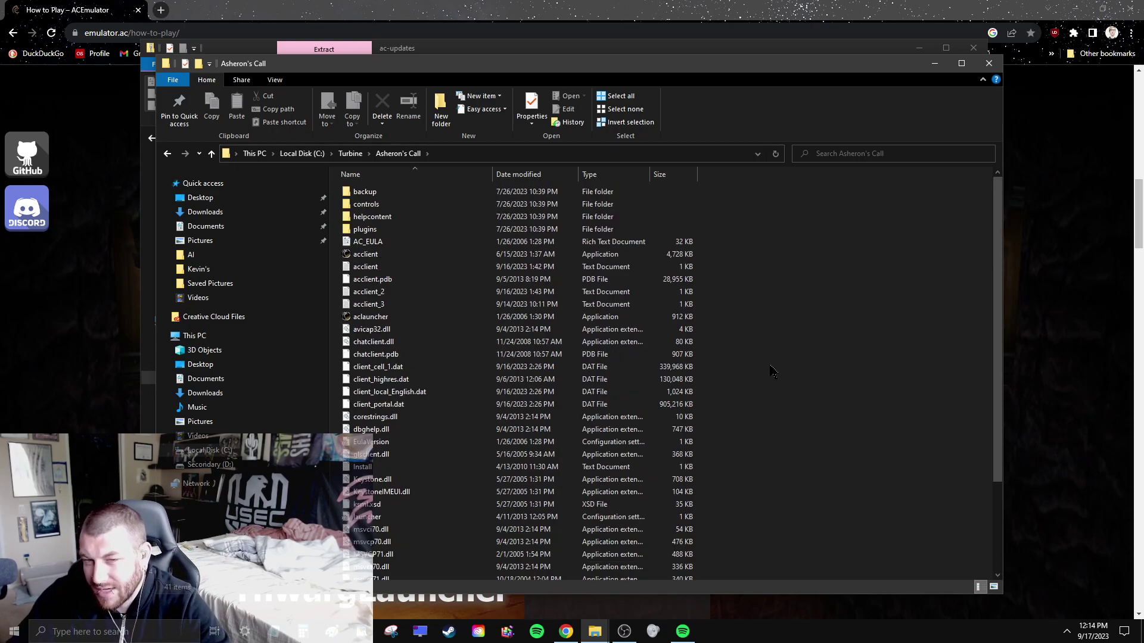
{"action": "left_click", "coordinate": [934, 64]}
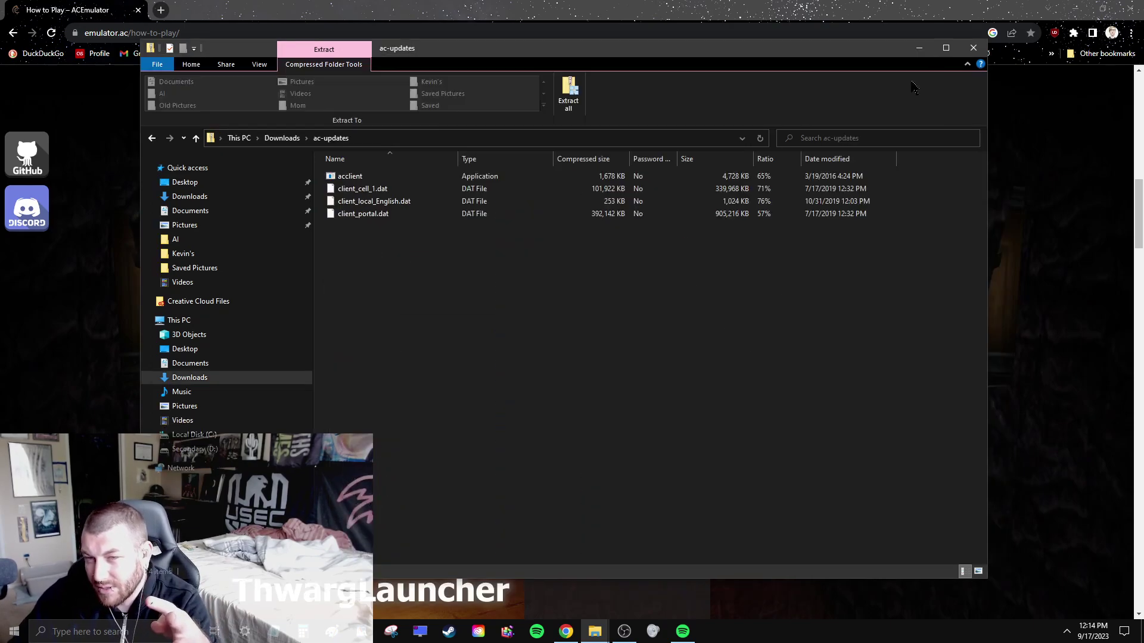
Minimize the ac-updates window and scroll the guide down to the Thwarglauncher step.
{"action": "left_click", "coordinate": [919, 48]}
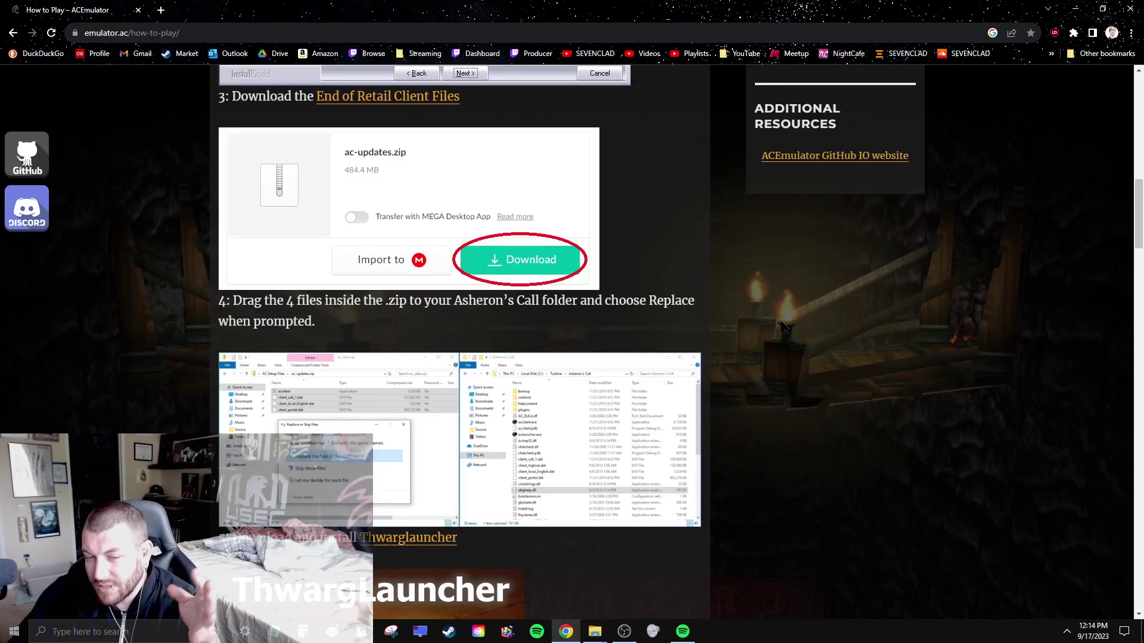
{"action": "scroll", "coordinate": [782, 326], "scroll_direction": "down", "scroll_amount": 6}
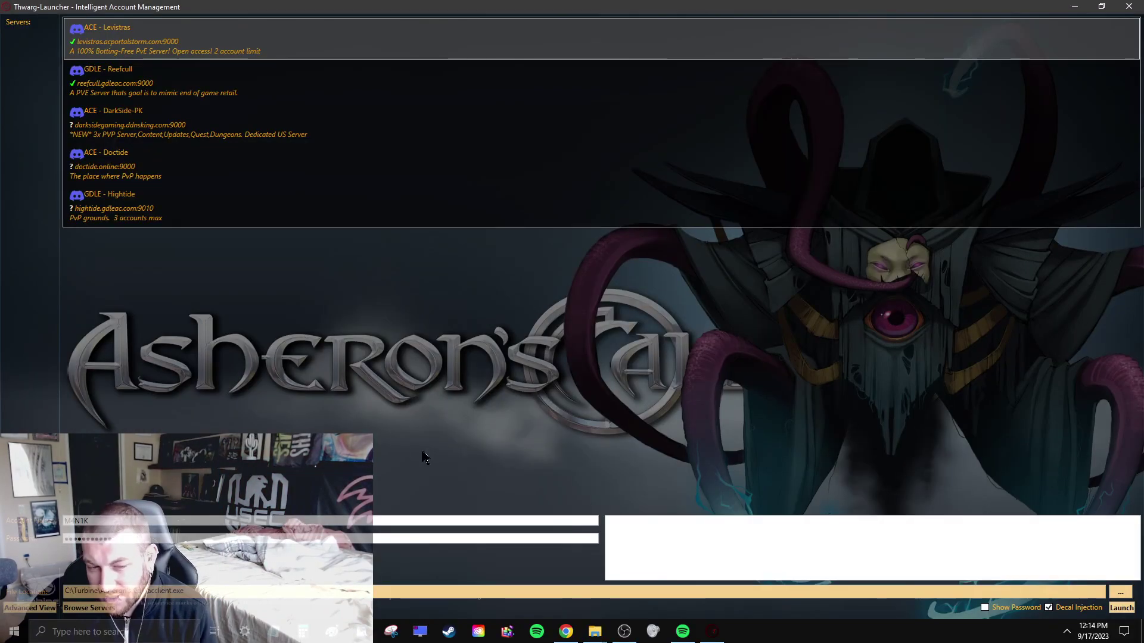
{"action": "left_click", "coordinate": [88, 607]}
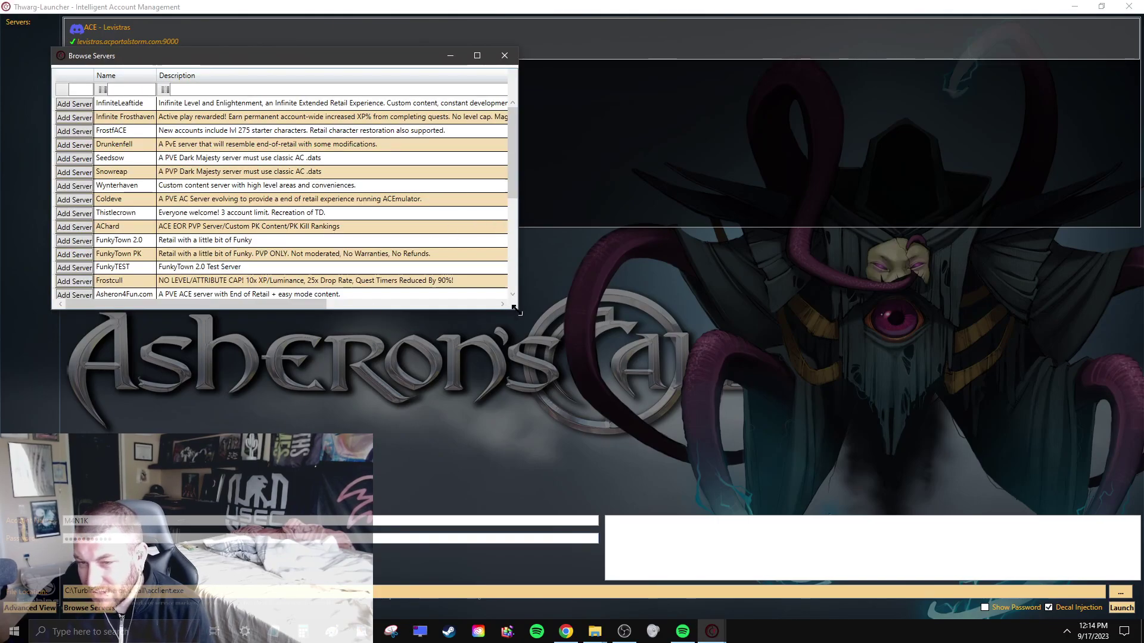
{"action": "left_click_drag", "start_coordinate": [513, 300], "coordinate": [1047, 586]}
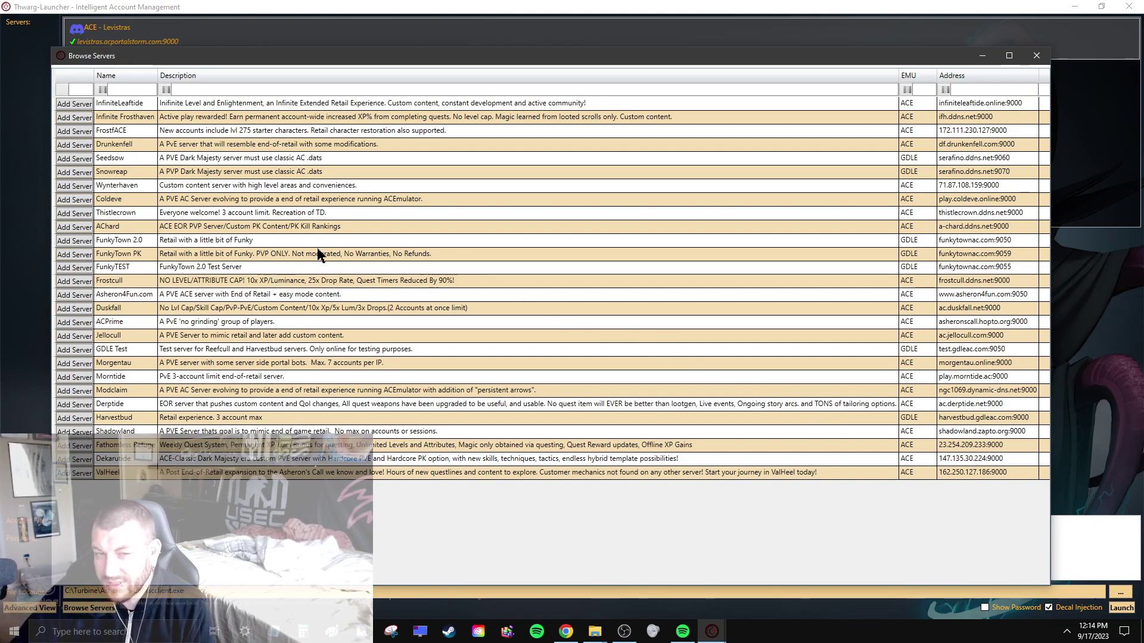
{"action": "left_click", "coordinate": [168, 117]}
{"action": "left_click", "coordinate": [171, 145]}
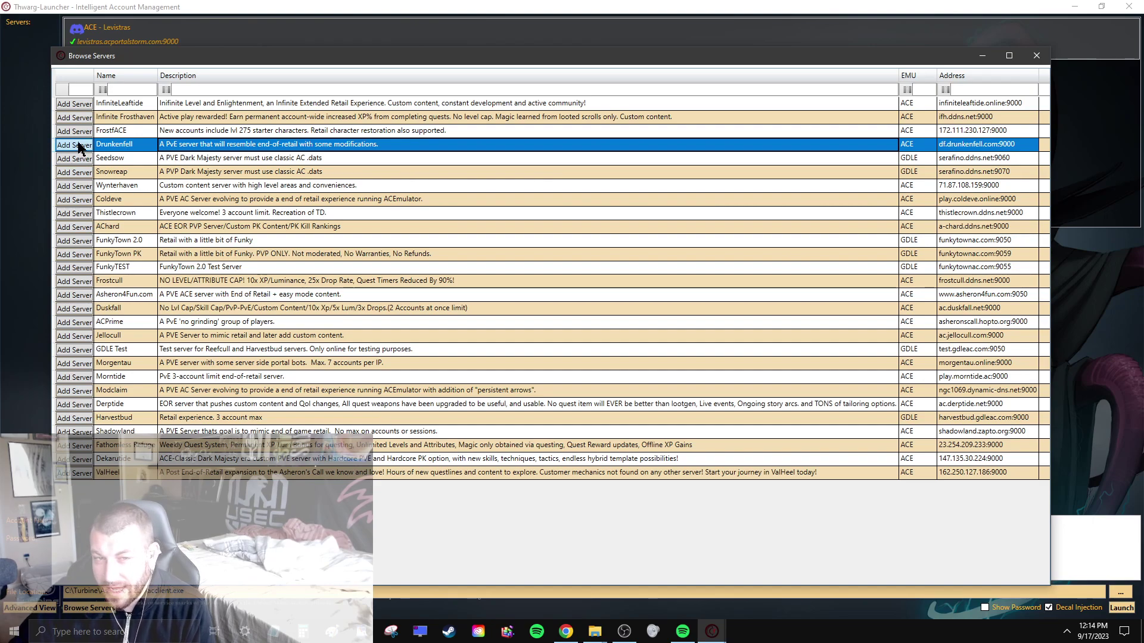
{"action": "left_click", "coordinate": [150, 160]}
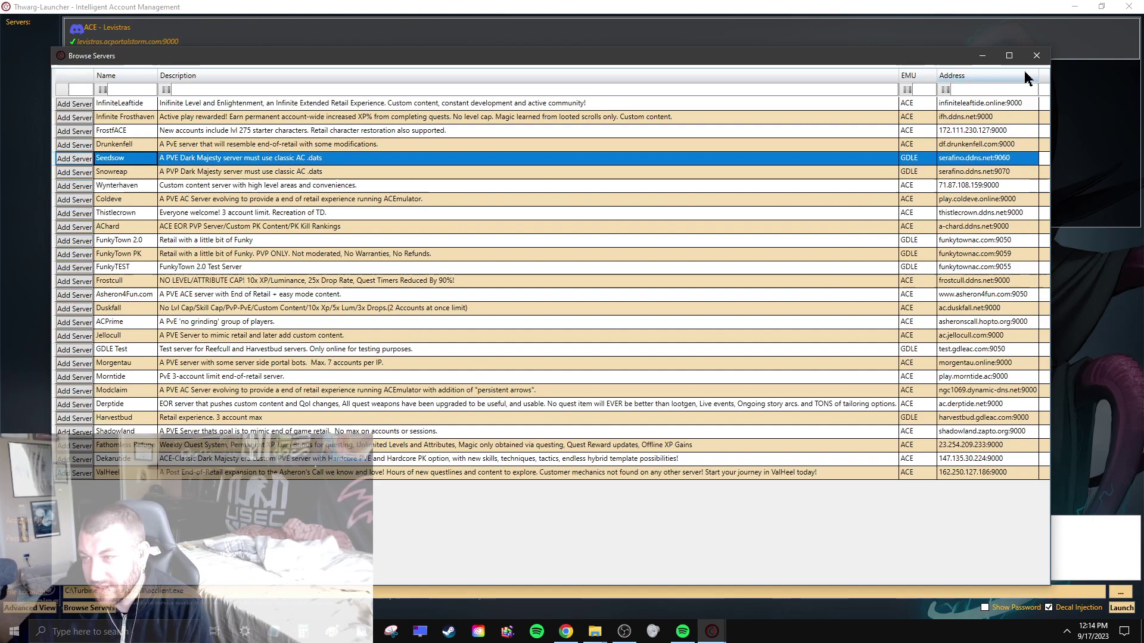
{"action": "left_click", "coordinate": [1036, 56]}
{"action": "left_click", "coordinate": [286, 42]}
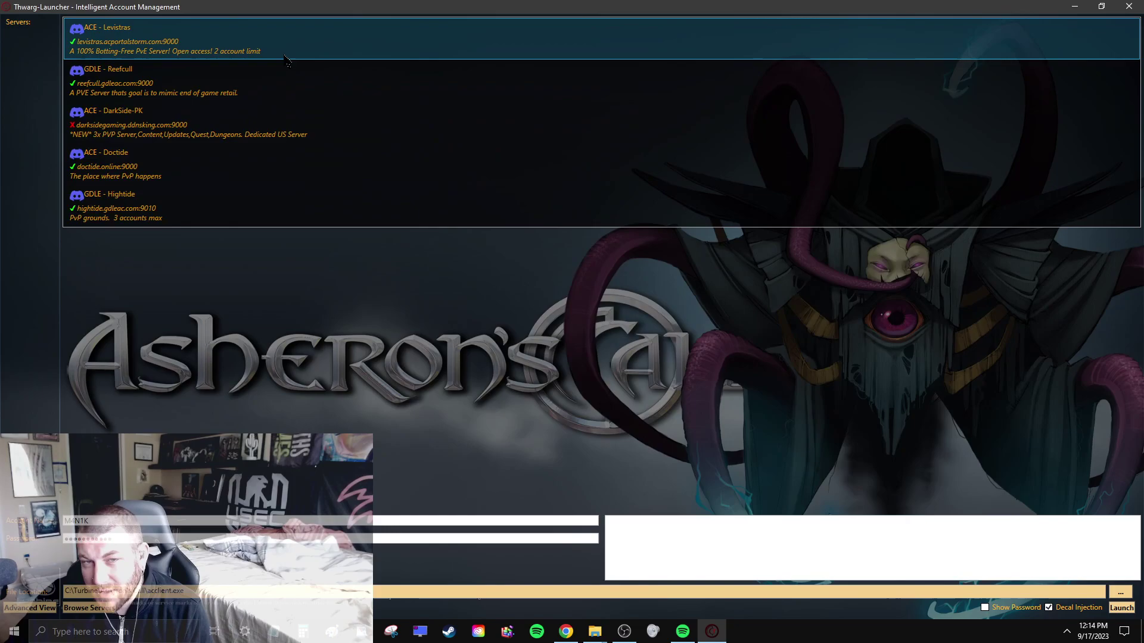
Step through the account and password fields, then pick ACE - Doctide from the server list.
{"action": "left_click", "coordinate": [110, 521]}
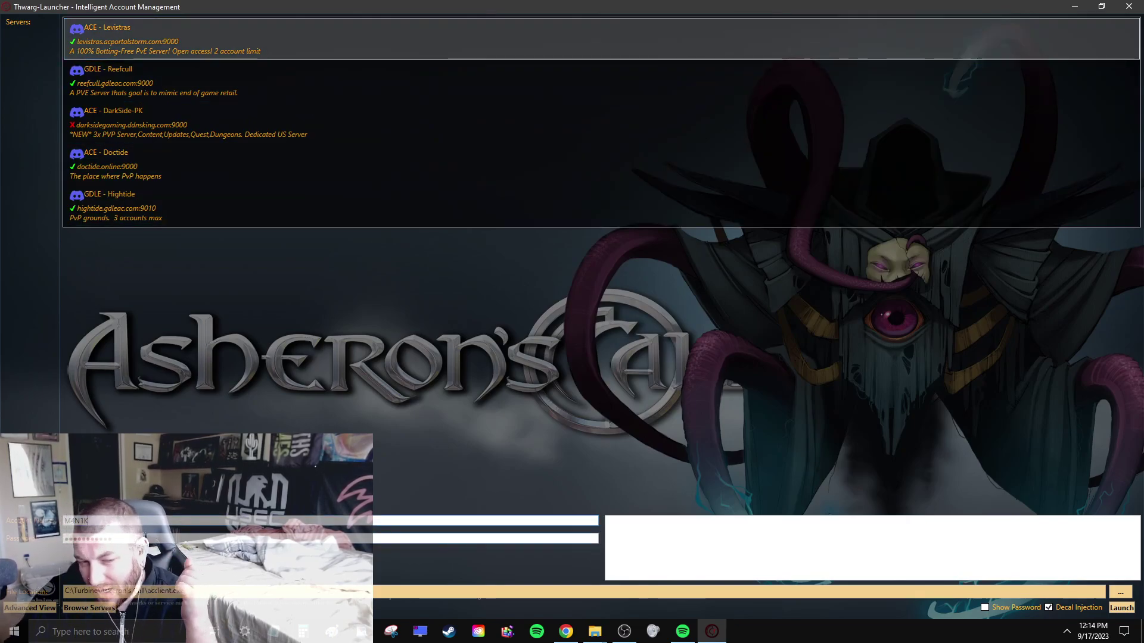
{"action": "key", "text": "Tab"}
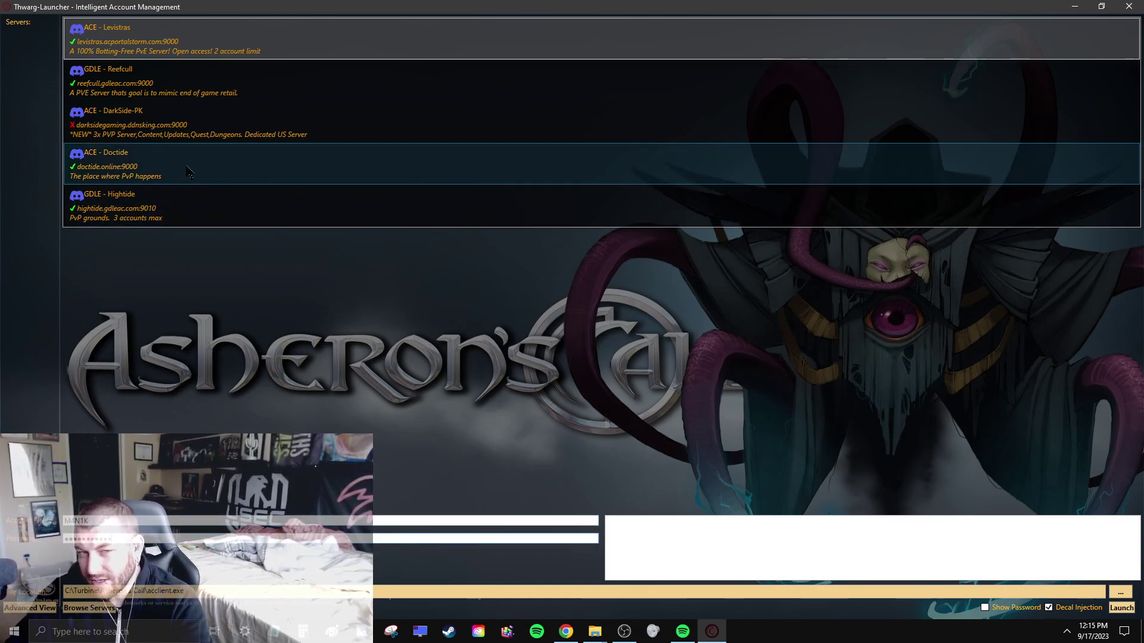
{"action": "key", "text": "Down"}
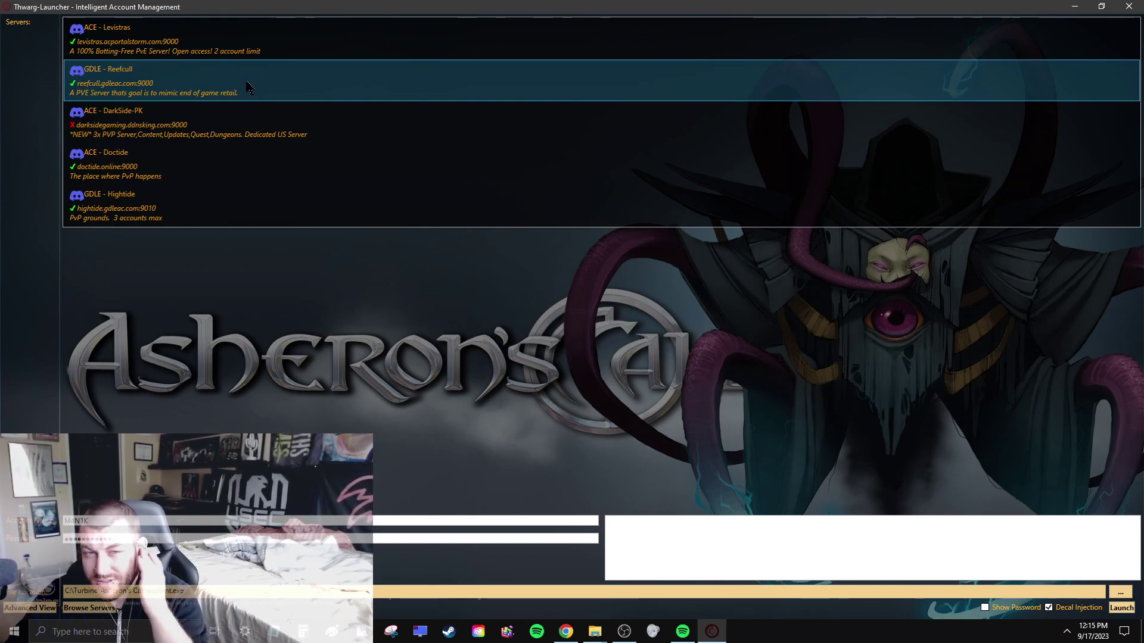
{"action": "left_click", "coordinate": [243, 172]}
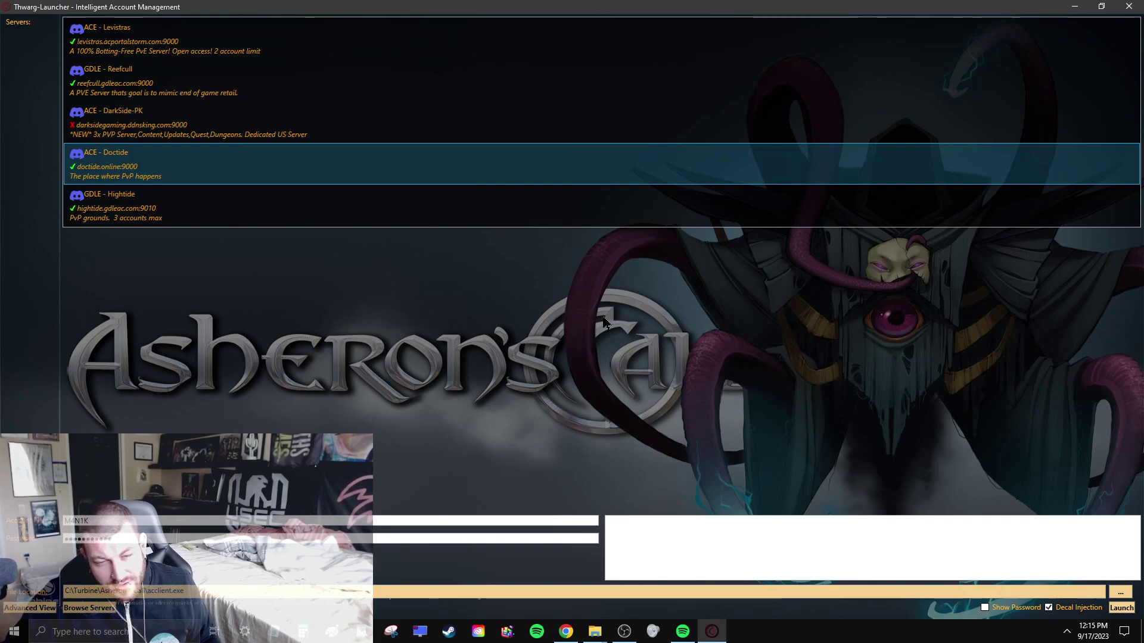
Close Thwarg Launcher and scroll the How to Play guide through the Decal steps.
{"action": "left_click", "coordinate": [1128, 6]}
{"action": "scroll", "coordinate": [897, 278], "scroll_direction": "down", "scroll_amount": 15}
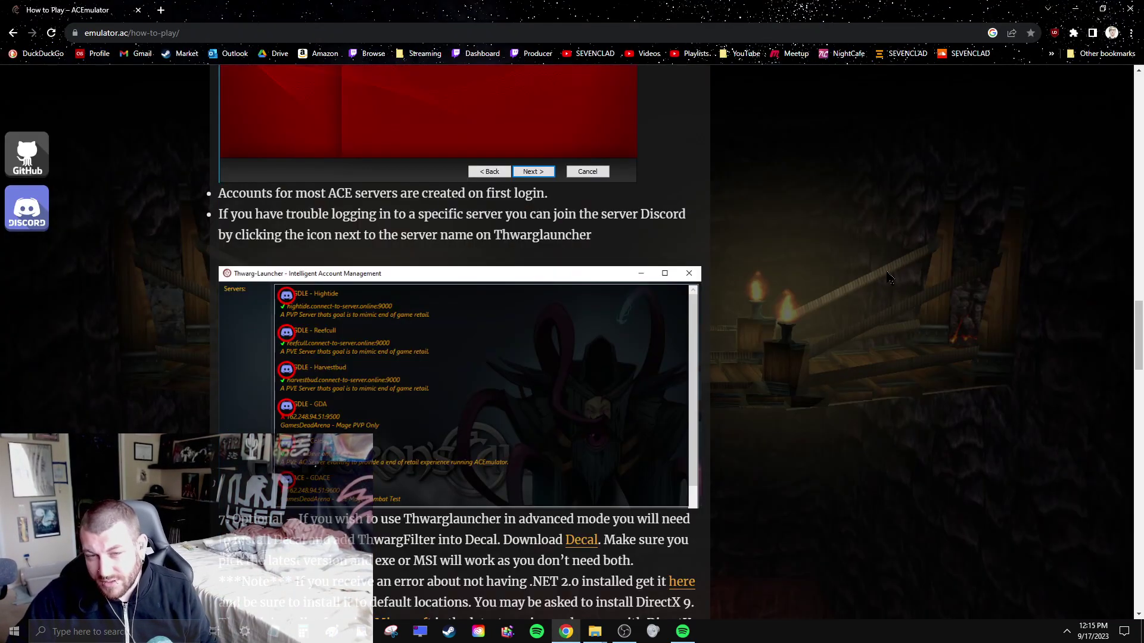
{"action": "scroll", "coordinate": [896, 278], "scroll_direction": "down", "scroll_amount": 3}
{"action": "scroll", "coordinate": [896, 278], "scroll_direction": "up", "scroll_amount": 5}
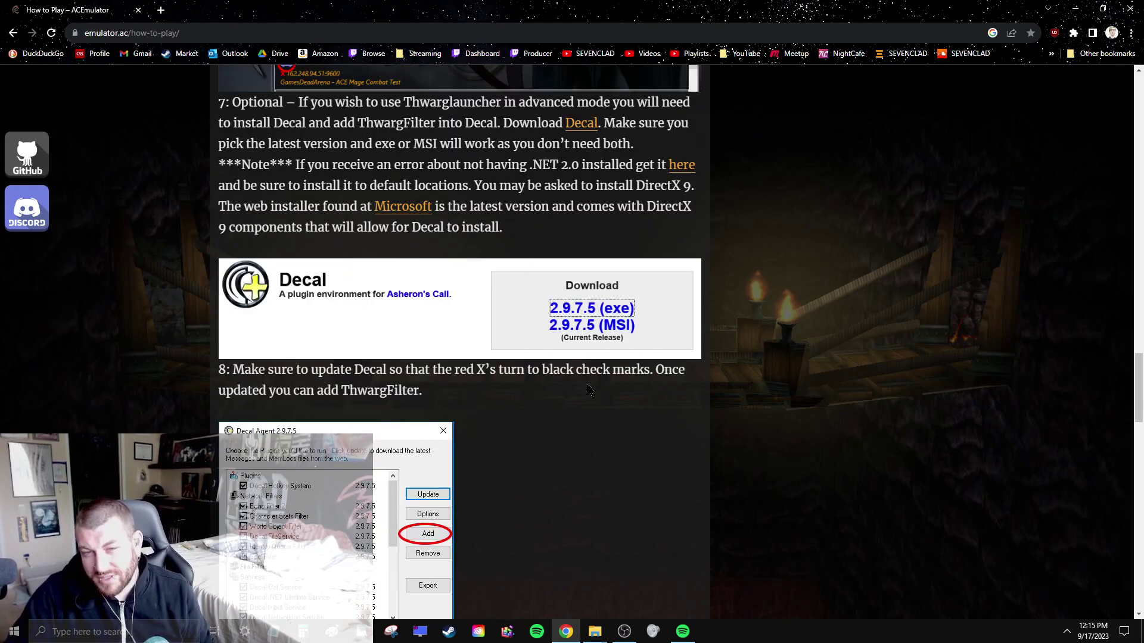
{"action": "scroll", "coordinate": [590, 391], "scroll_direction": "down", "scroll_amount": 15}
{"action": "scroll", "coordinate": [654, 394], "scroll_direction": "down", "scroll_amount": 7}
{"action": "scroll", "coordinate": [603, 393], "scroll_direction": "up", "scroll_amount": 20}
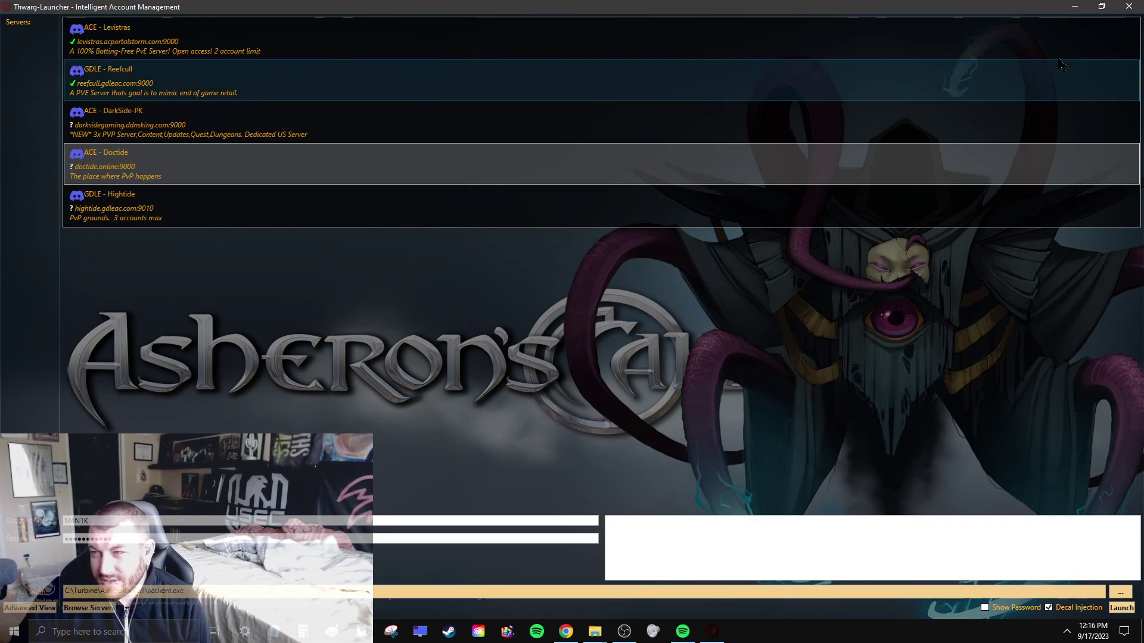
Close Thwarg Launcher again with Alt+F4, then close the Chrome window.
{"action": "key", "text": "alt+F4"}
{"action": "scroll", "coordinate": [800, 300], "scroll_direction": "down", "scroll_amount": 20}
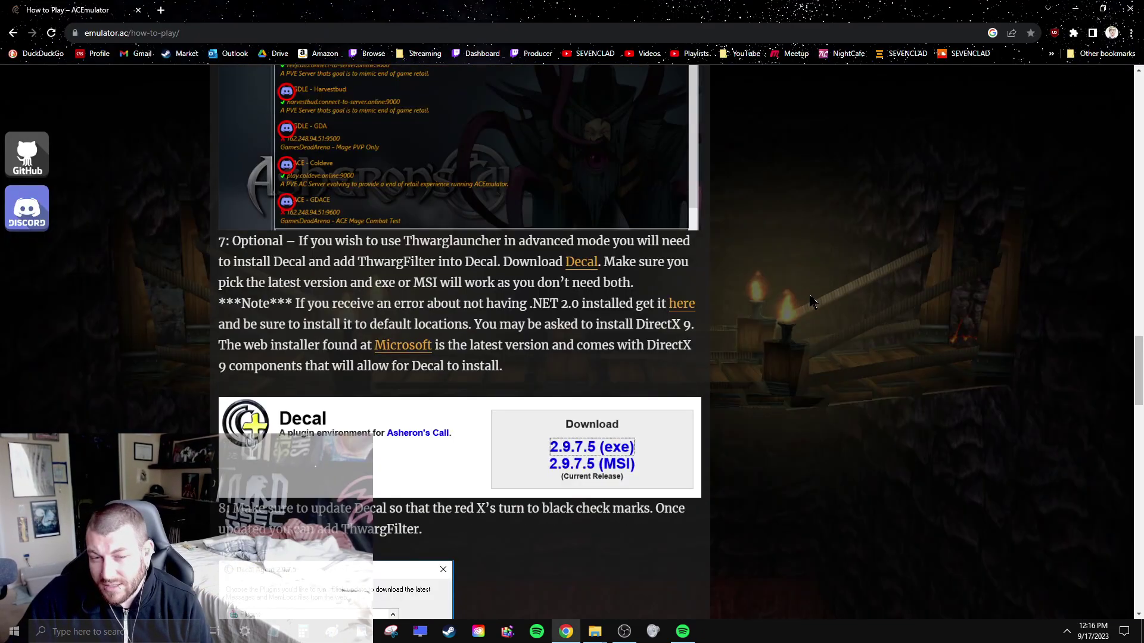
{"action": "scroll", "coordinate": [811, 313], "scroll_direction": "up", "scroll_amount": 15}
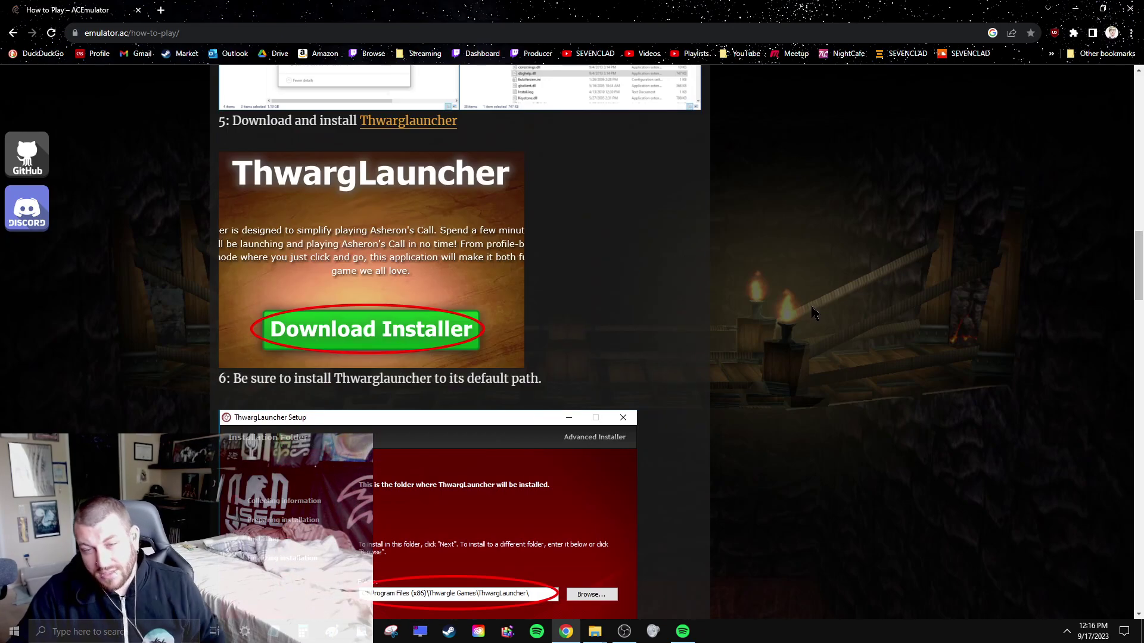
{"action": "scroll", "coordinate": [814, 312], "scroll_direction": "up", "scroll_amount": 2}
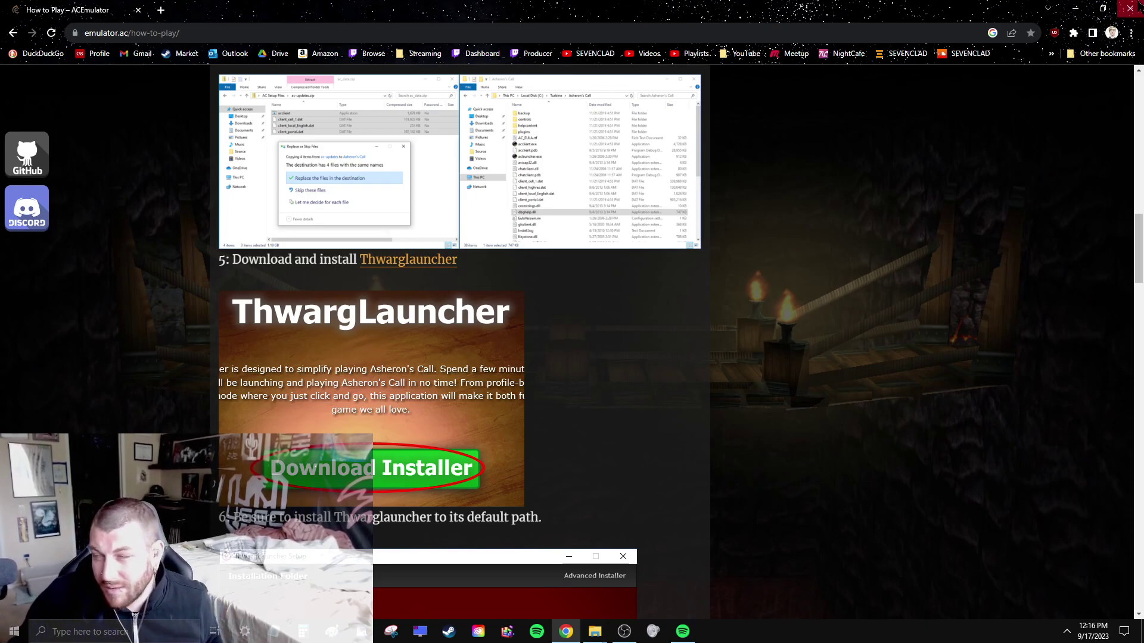
{"action": "left_click", "coordinate": [1130, 8]}
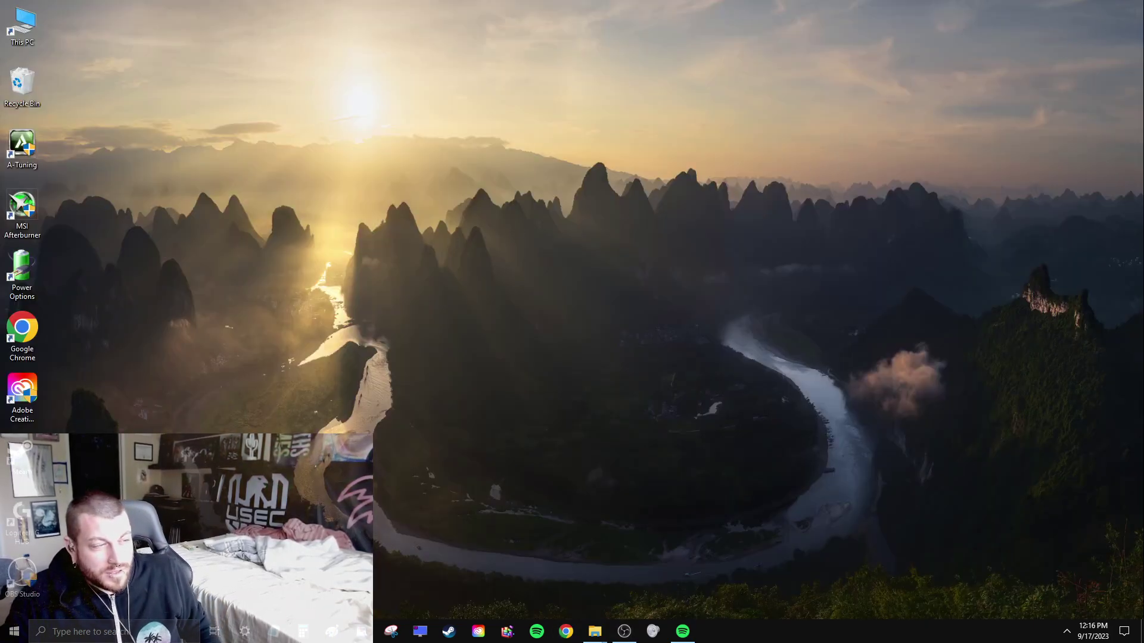